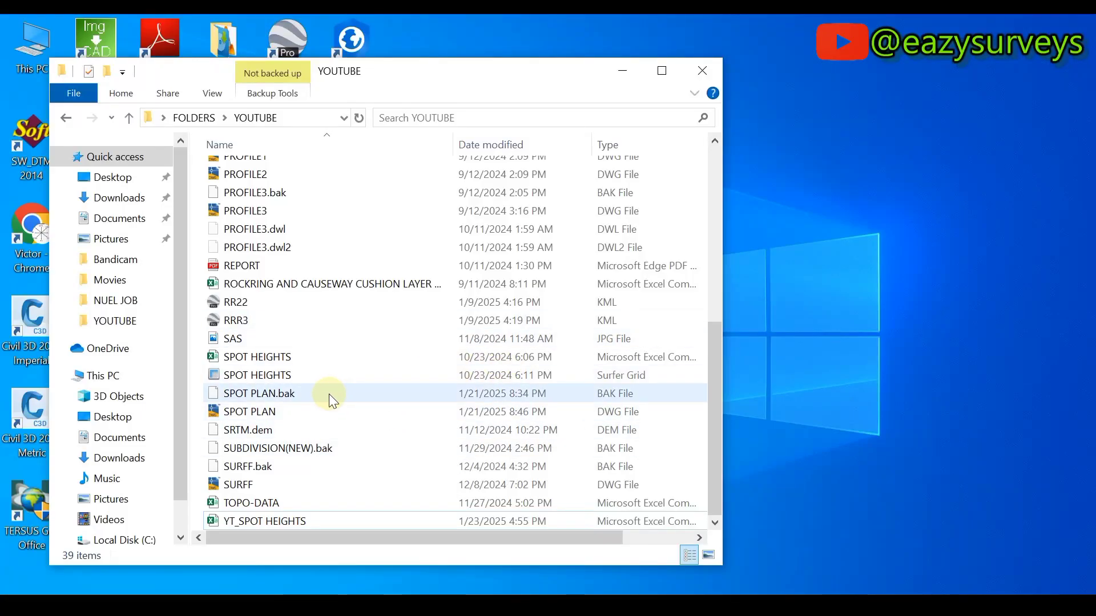
- Launch the YT_SPOT HEIGHTS Excel file from the YOUTUBE folder
mouse_move(276, 408)
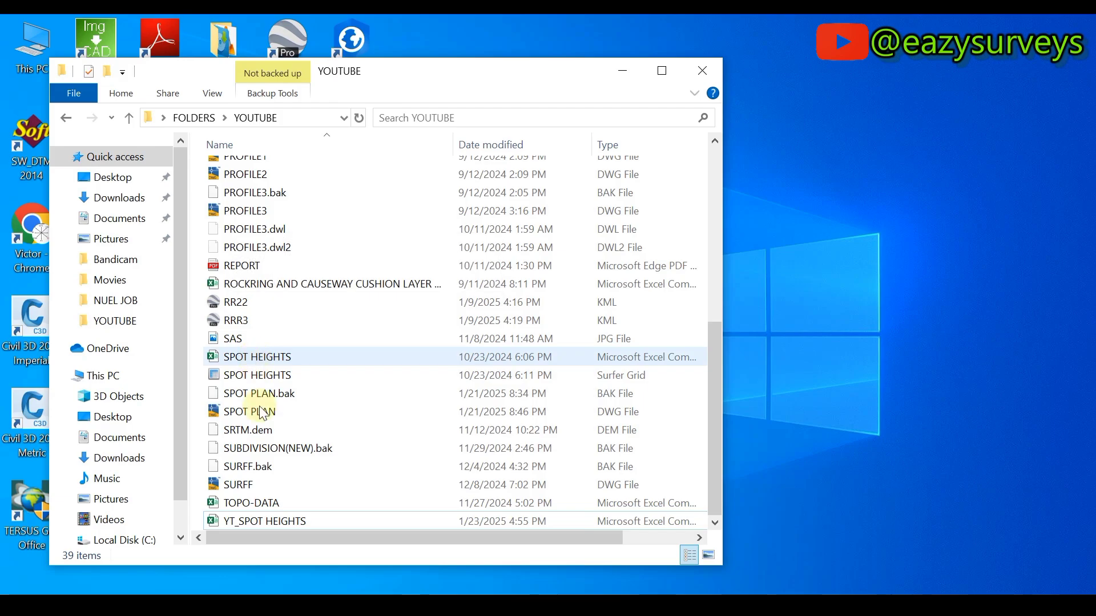
double_click(262, 526)
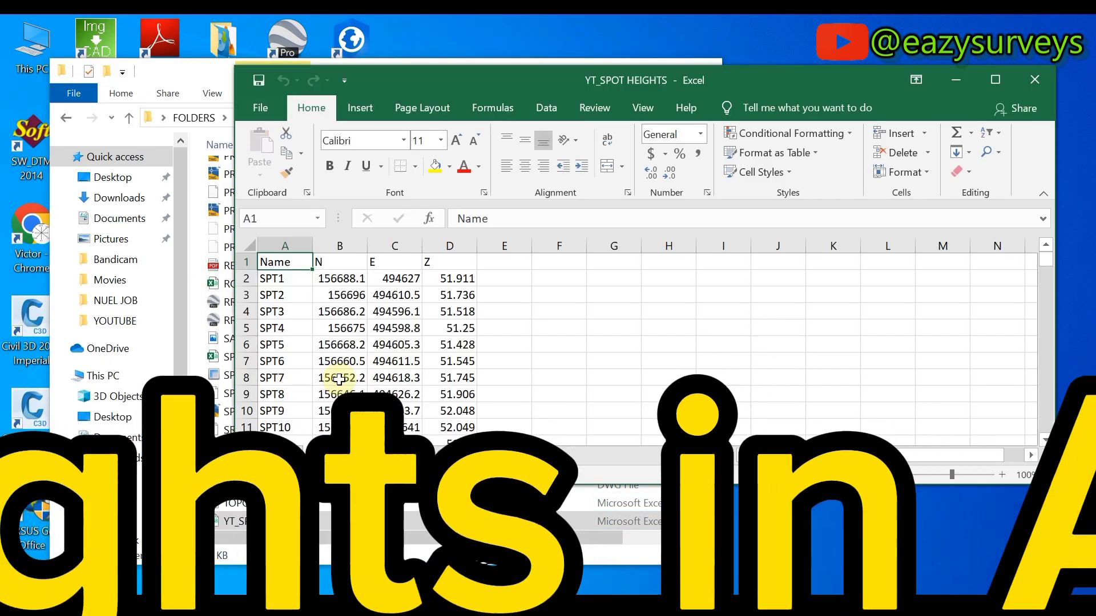
- Maximize Excel and scroll through the Name, N, E, Z spot height data
click(996, 79)
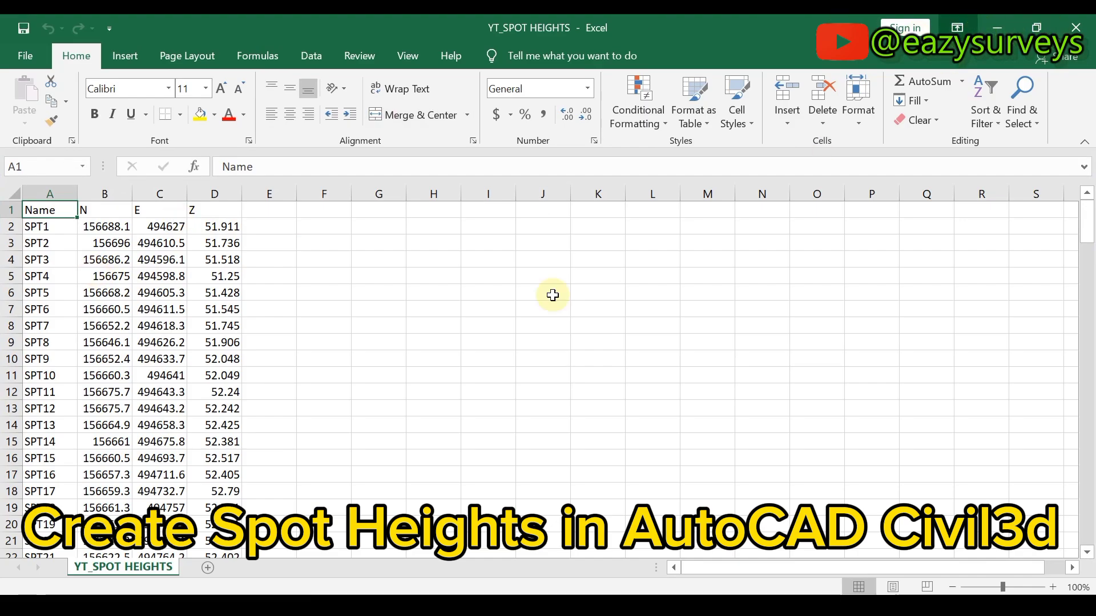
scroll(124, 341, down, 2)
scroll(124, 343, down, 4)
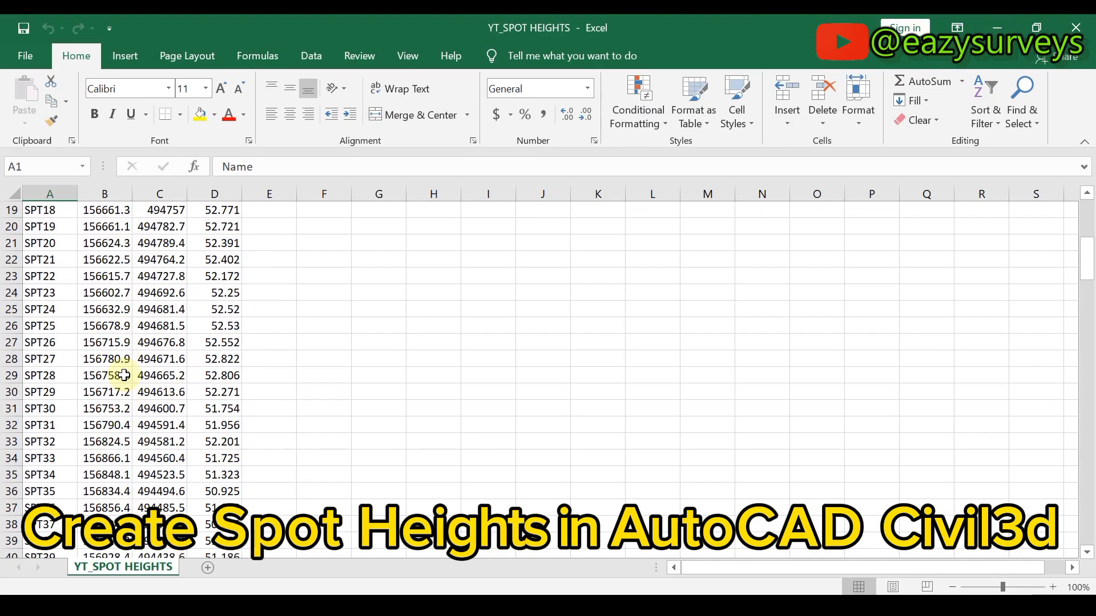
scroll(122, 391, up, 6)
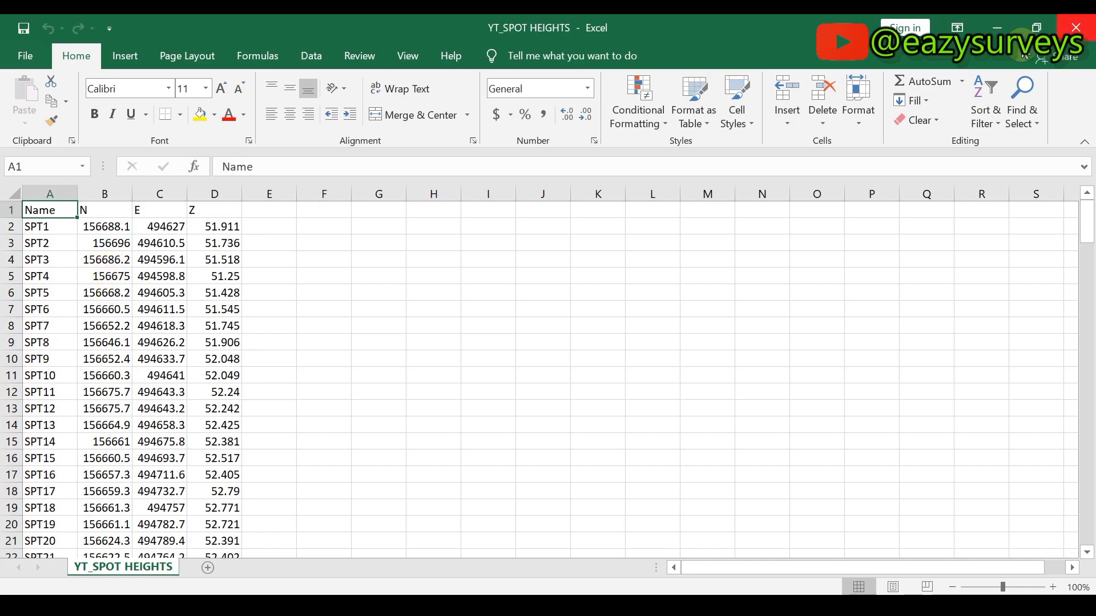
- Minimize Excel and open SPOT PLAN.dwg from File Explorer in Civil 3D
click(997, 27)
click(258, 412)
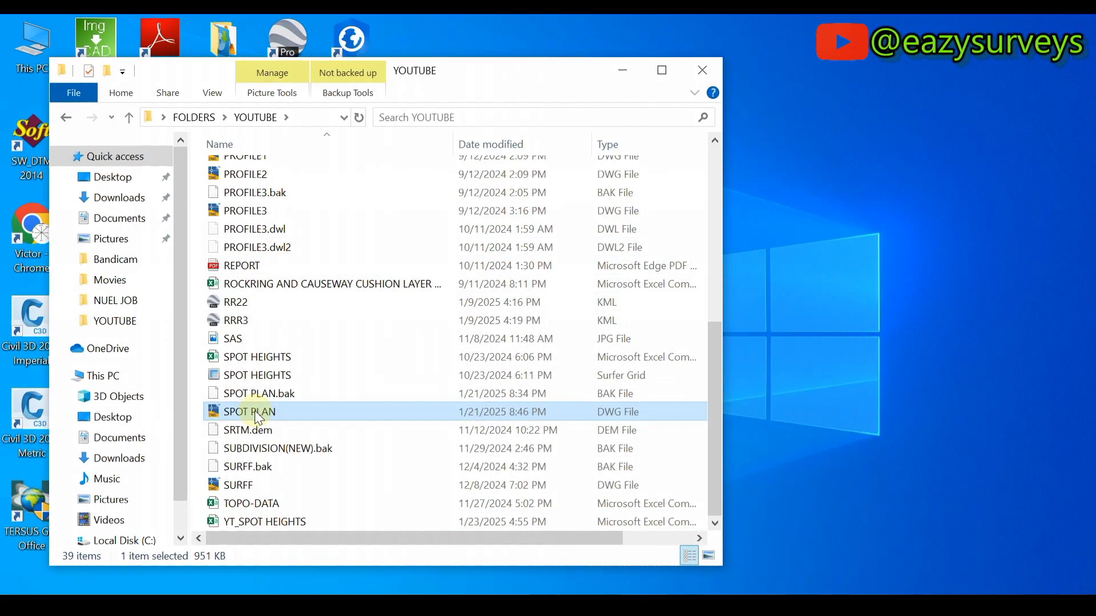
double_click(256, 413)
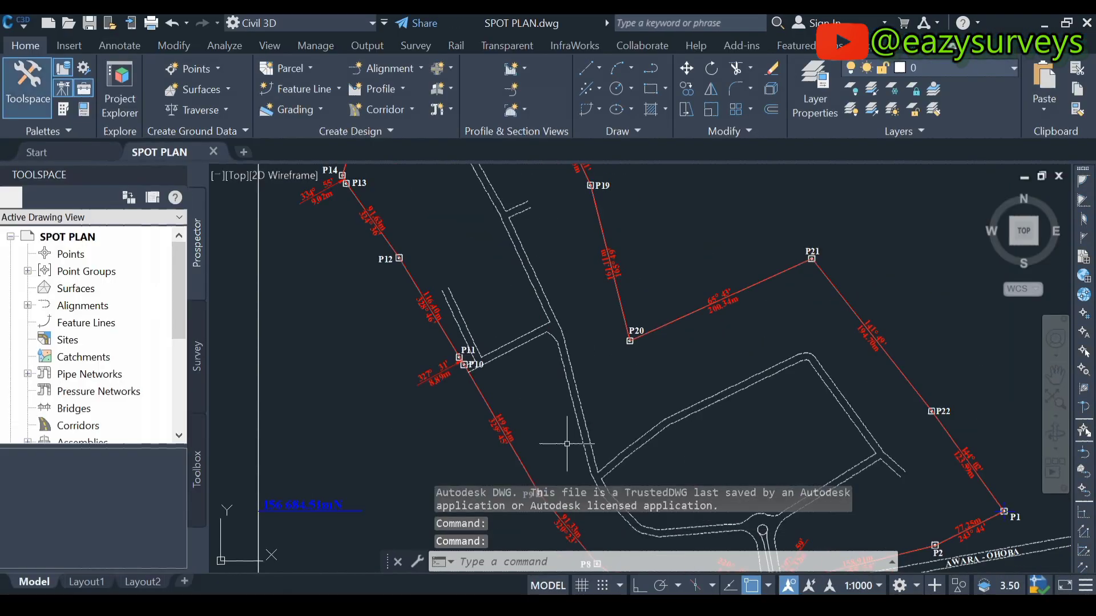
- Zoom around the survey plan, then list Point Groups in Prospector, showing _All Points
scroll(578, 438, up, 2)
scroll(588, 416, down, 8)
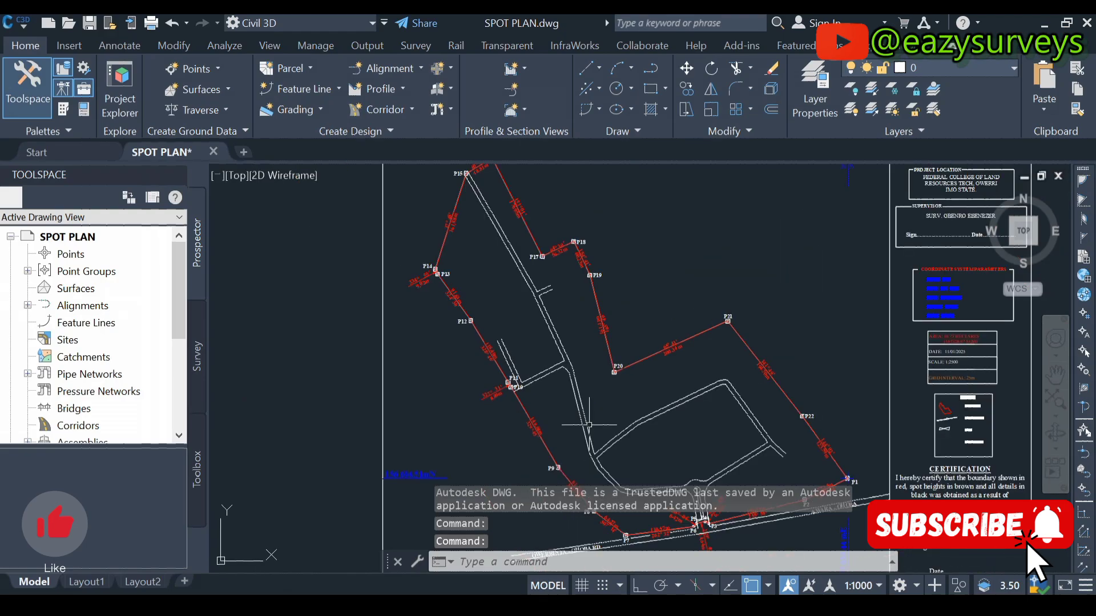
scroll(589, 425, up, 6)
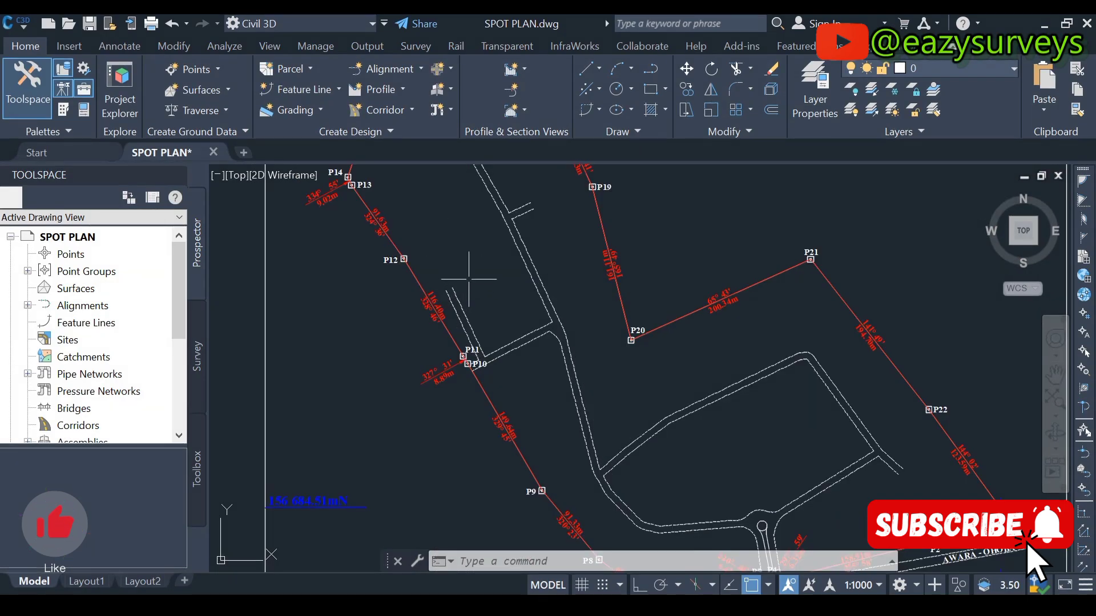
scroll(539, 426, down, 2)
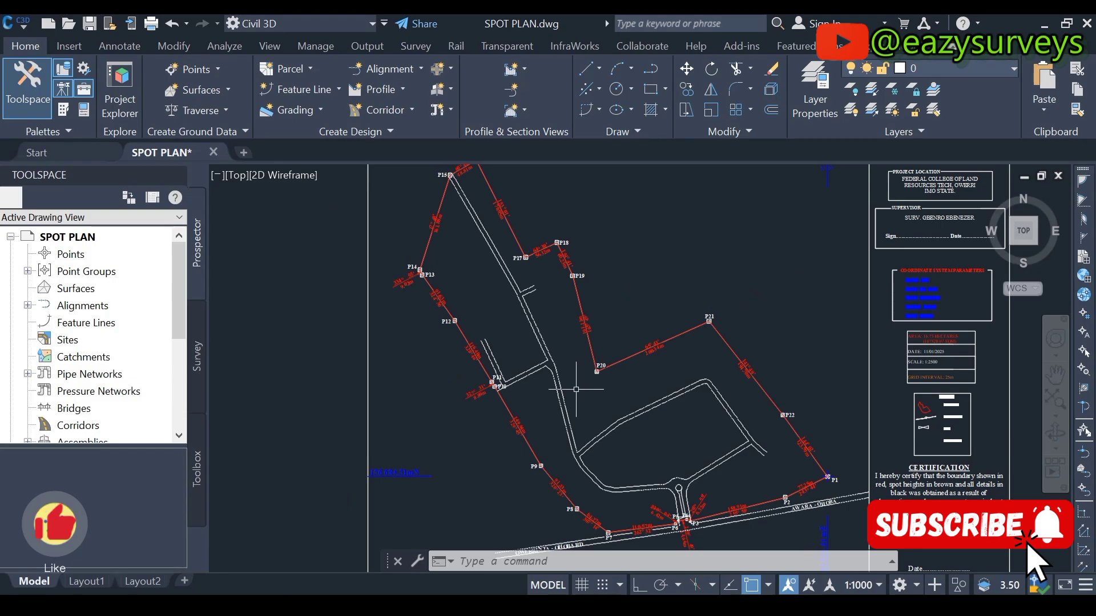
scroll(577, 394, up, 2)
scroll(579, 399, down, 2)
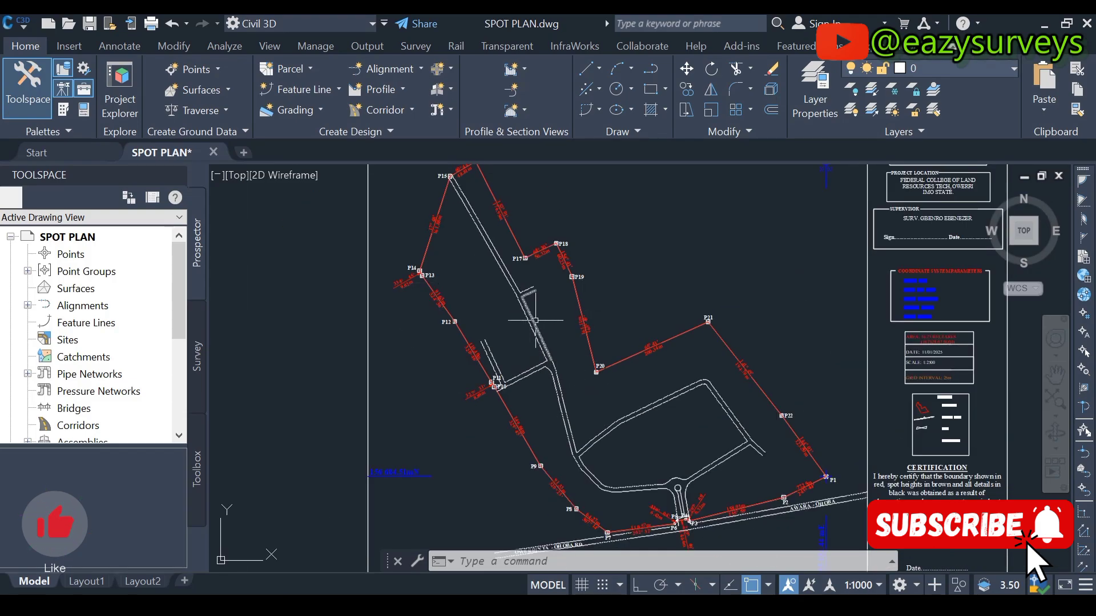
click(63, 272)
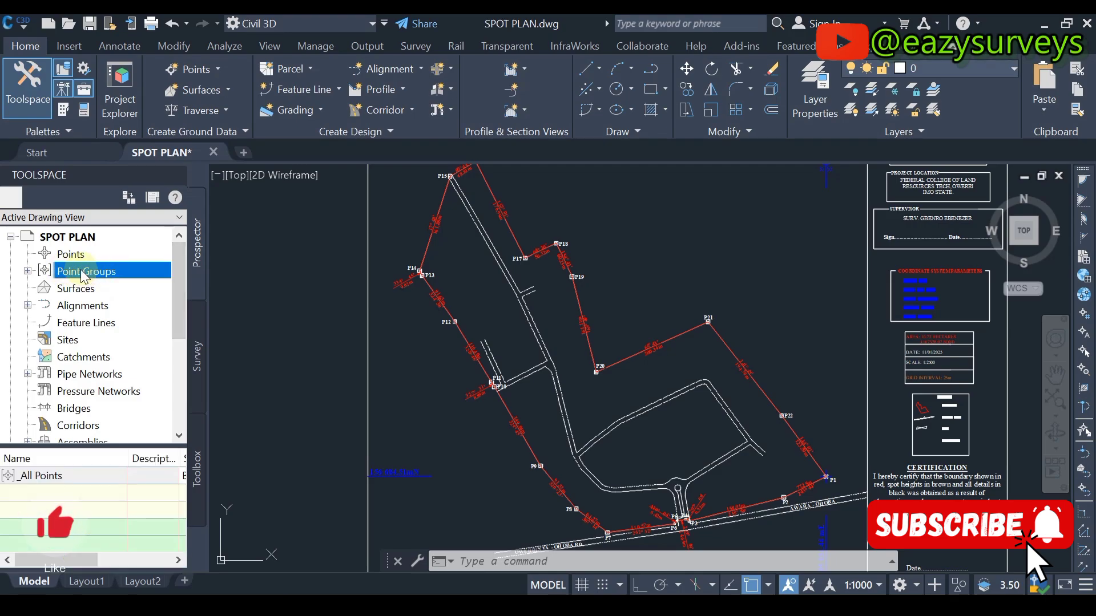
- Create a new point group from the Point Groups context menu, defaulting to Point Group - (3)
right_click(84, 276)
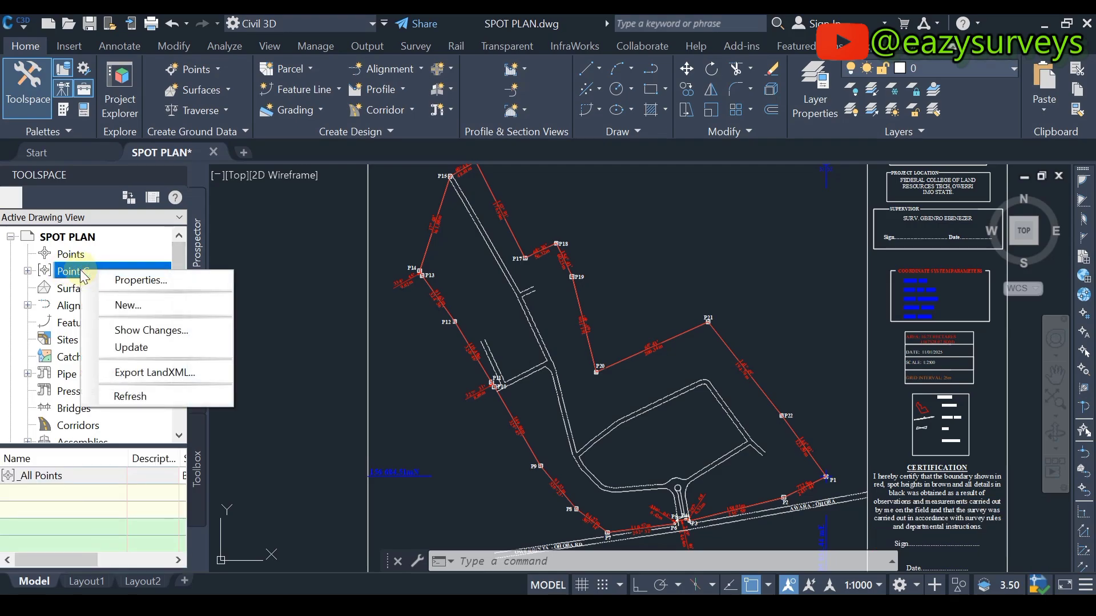
click(70, 254)
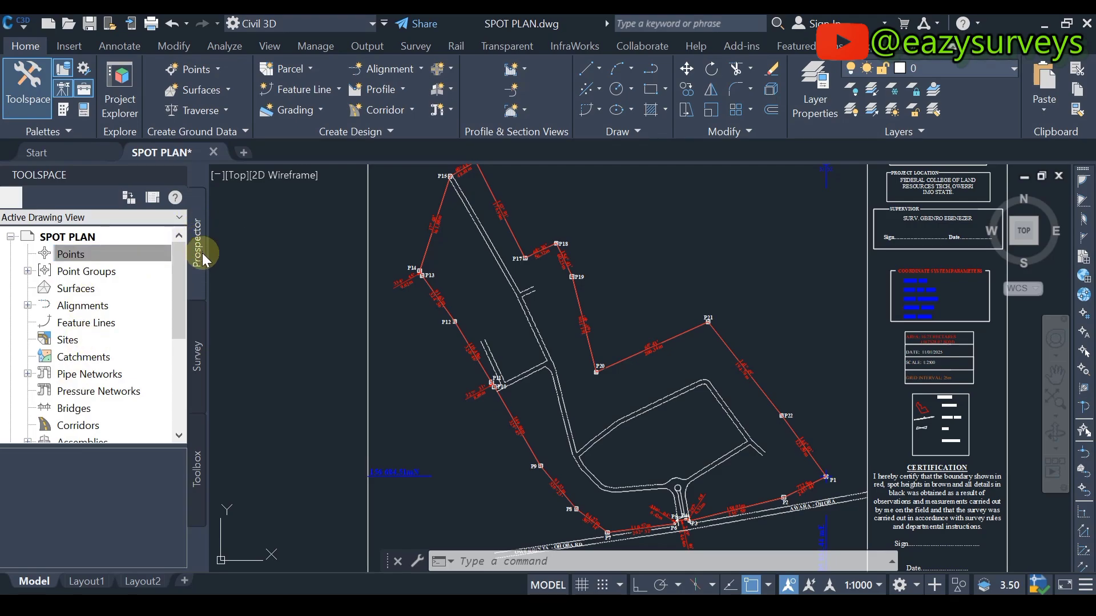
click(65, 72)
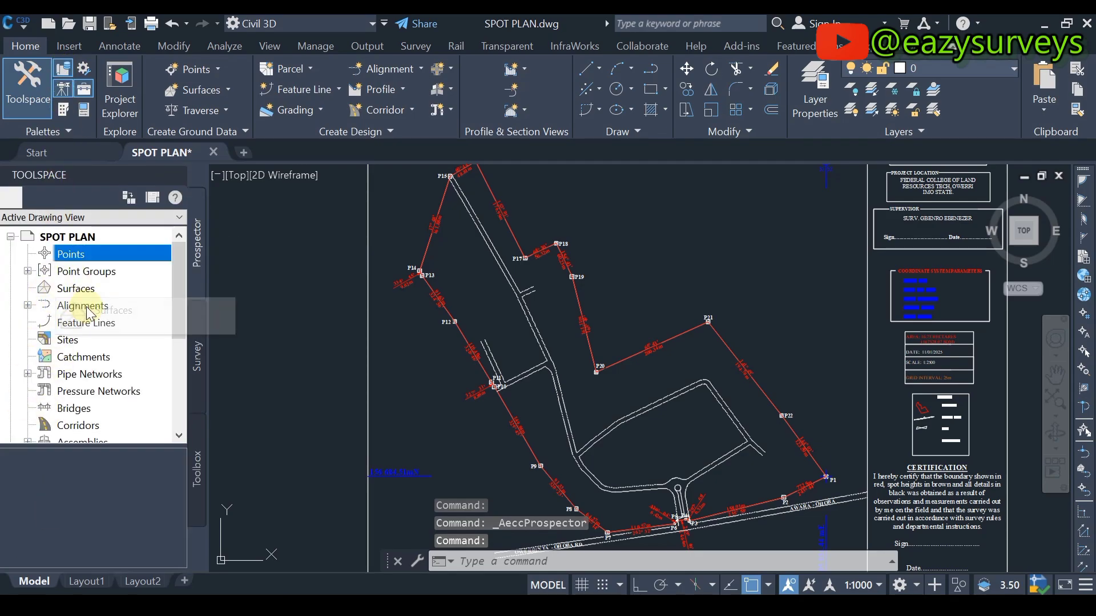
click(93, 274)
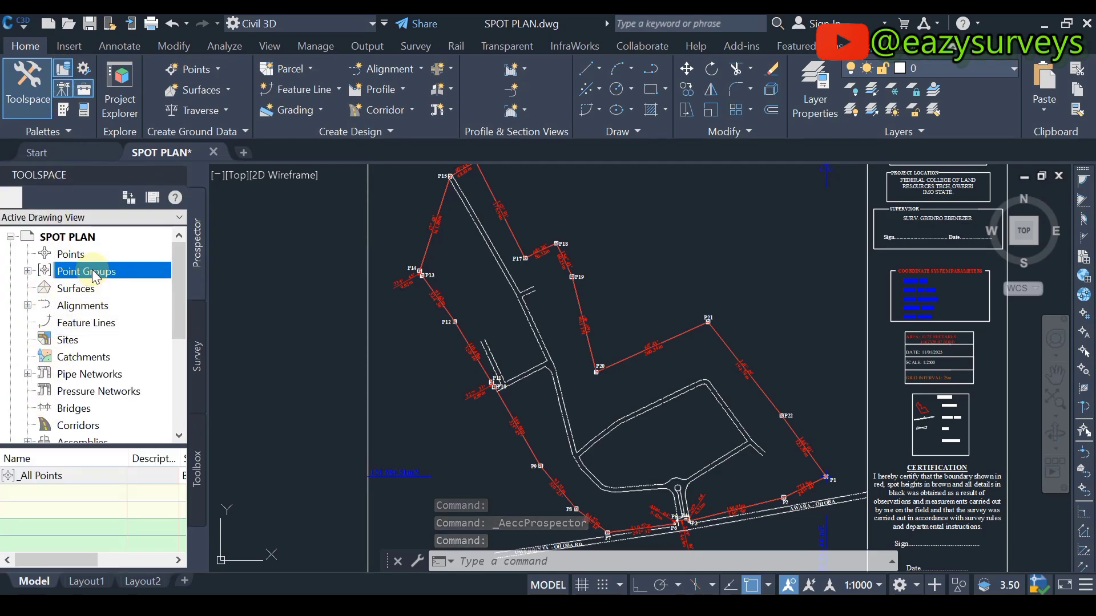
right_click(94, 276)
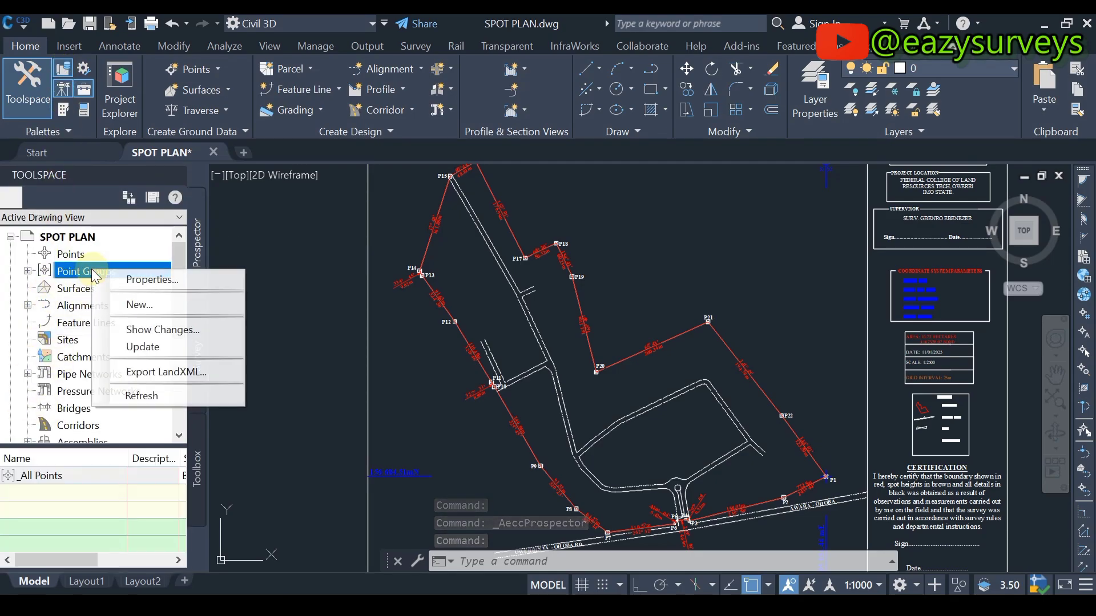
click(139, 305)
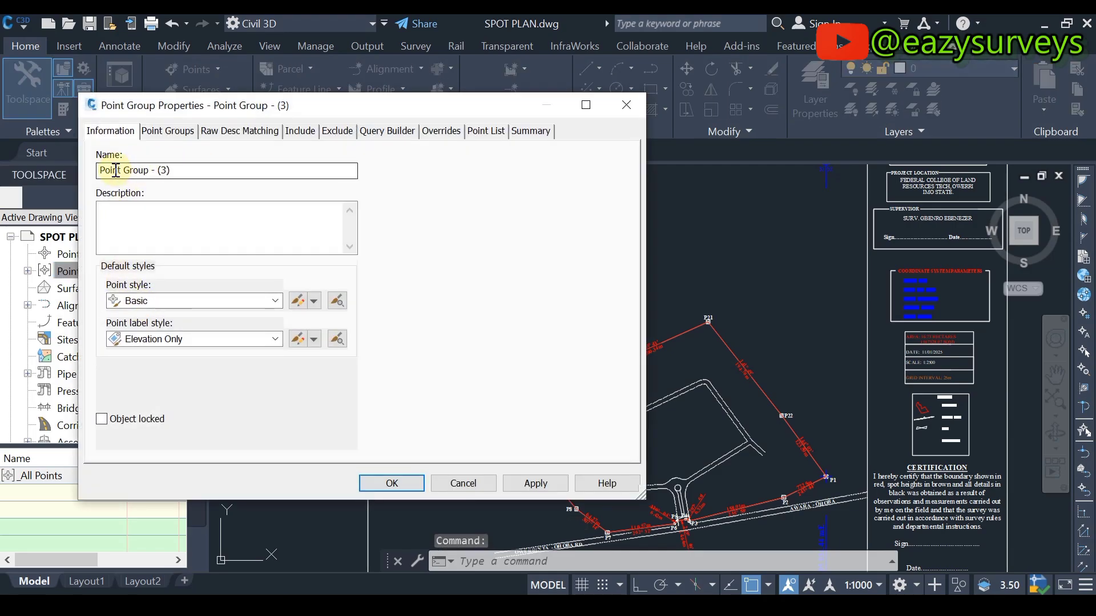
- Rename the point group SPT HEIGHTS, keeping Basic point style and Elevation Only label style
drag(188, 169, 91, 179)
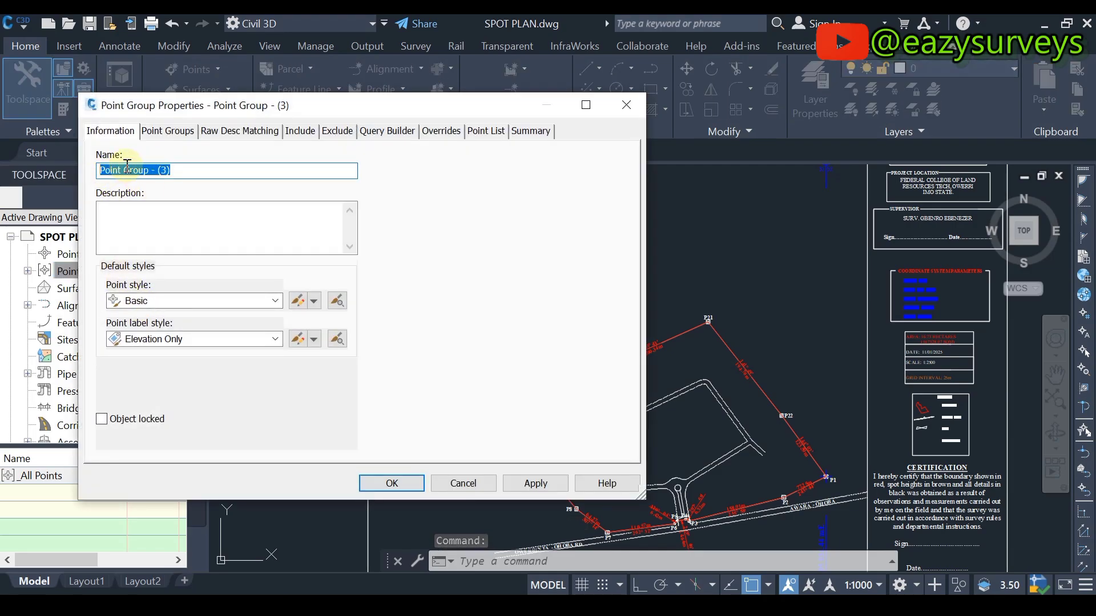
text(SP)
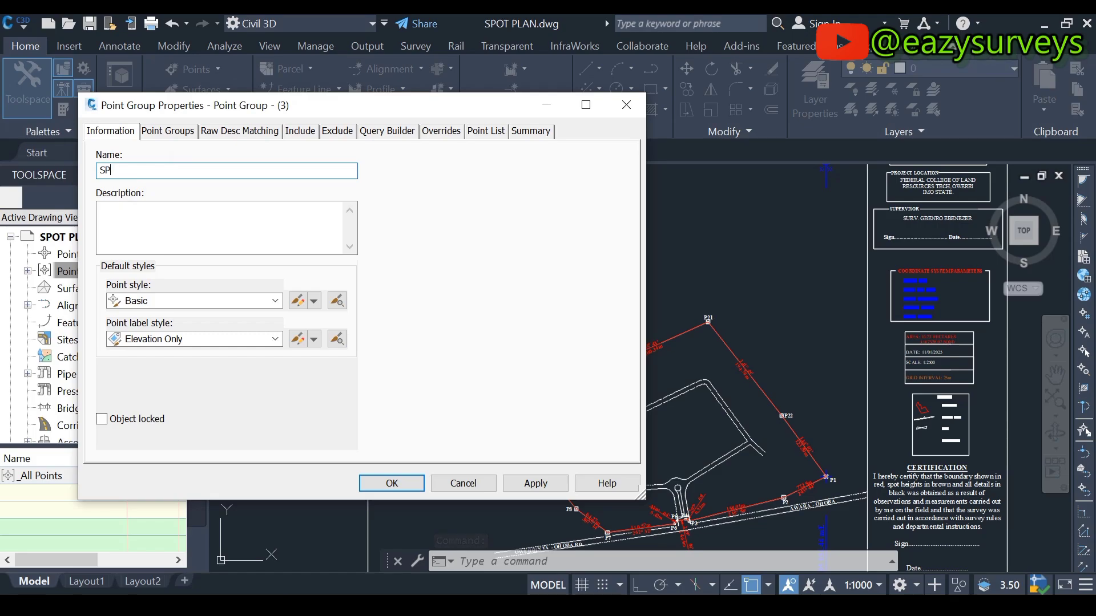
text(T HEIGHTS)
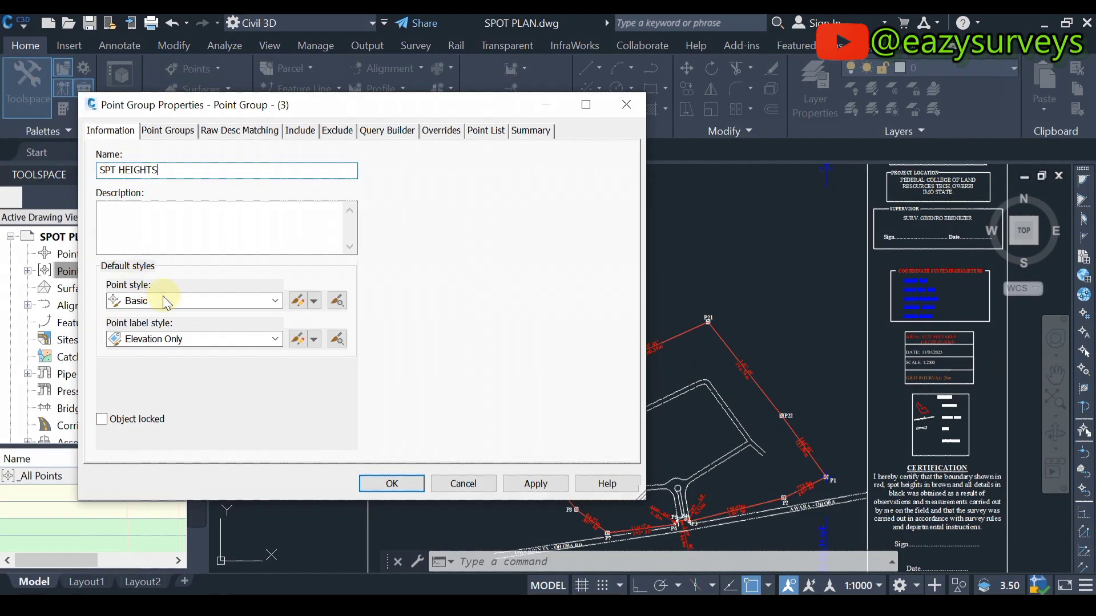
click(276, 301)
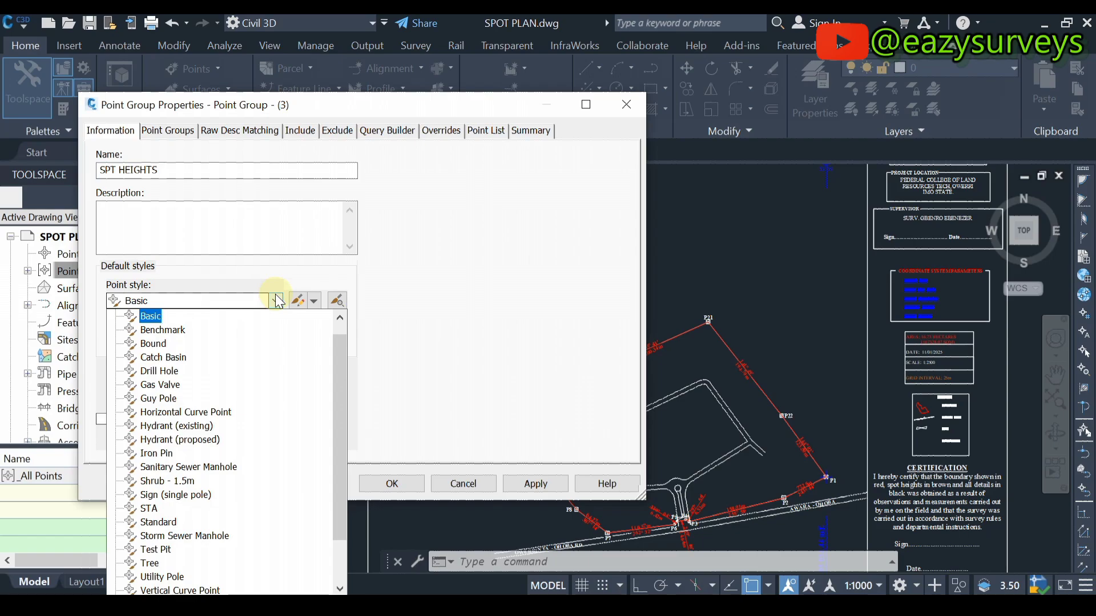
click(276, 301)
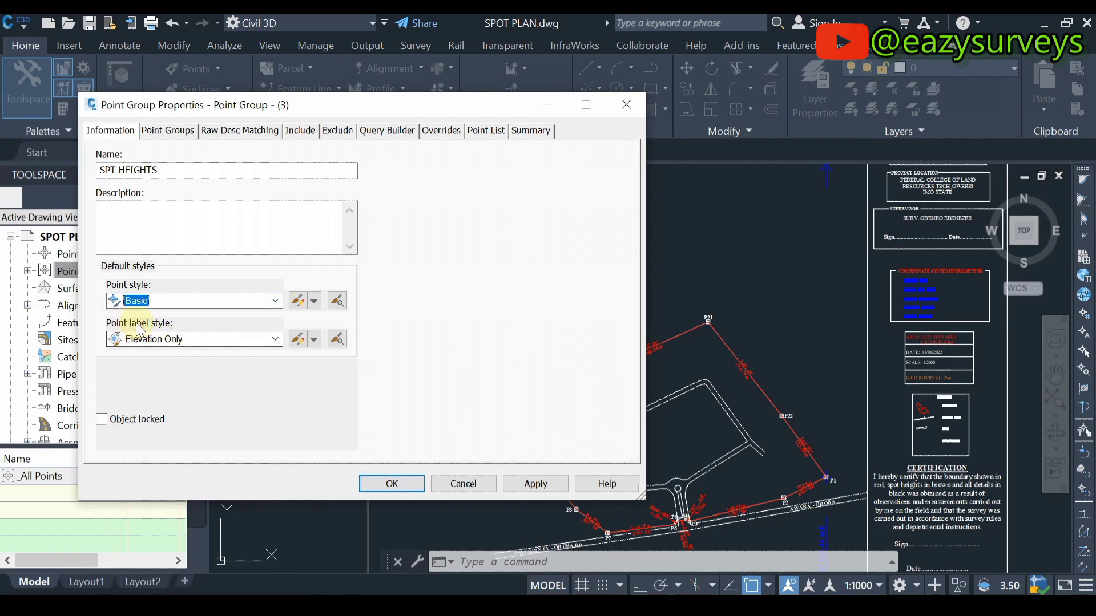
click(277, 339)
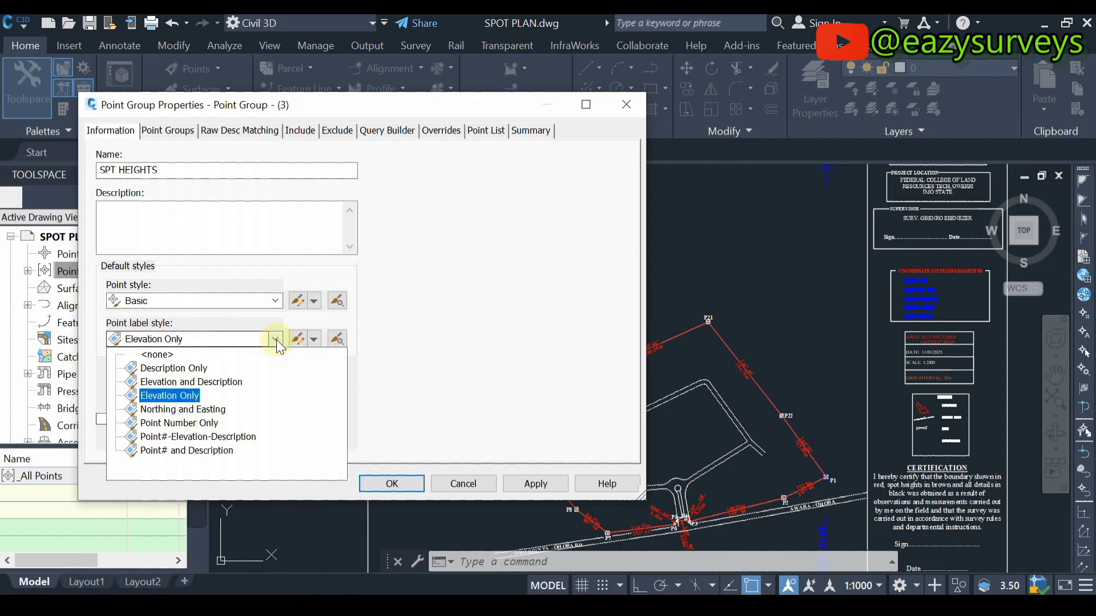
click(164, 396)
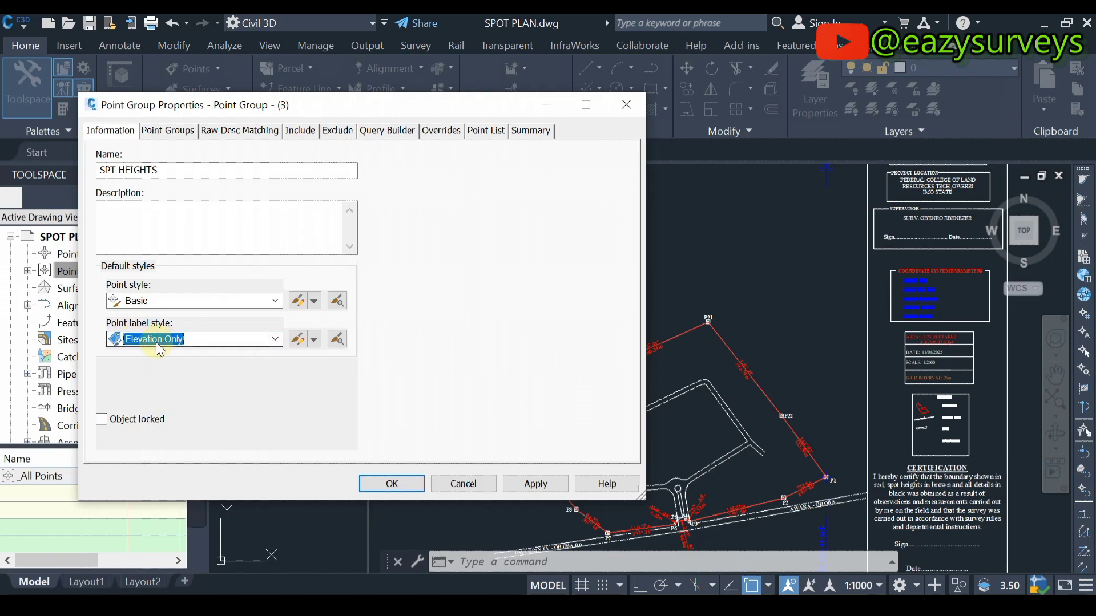
click(299, 342)
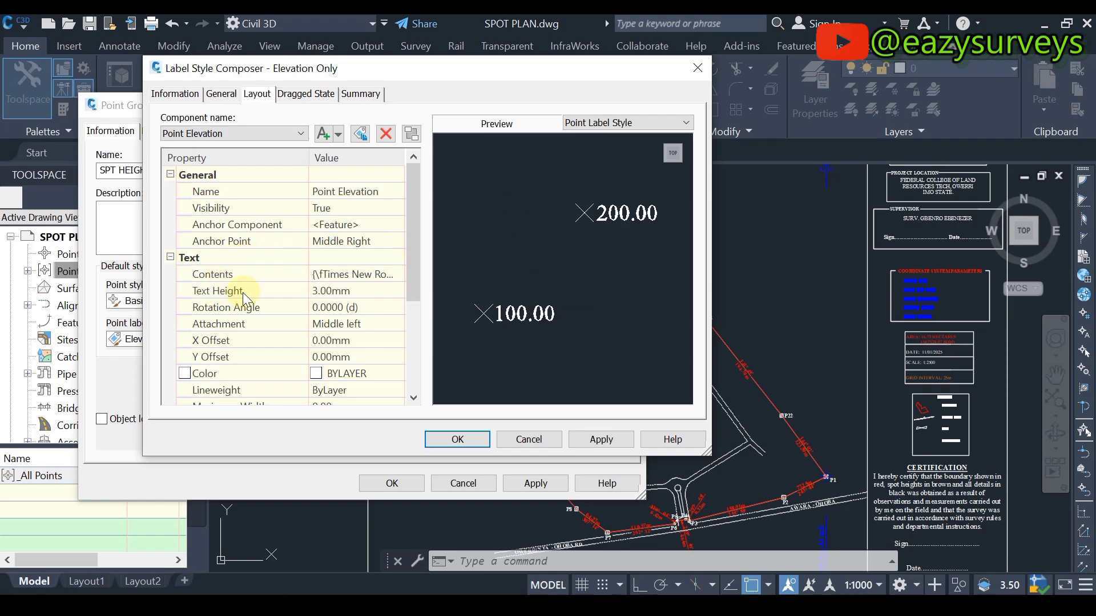
- Set the Elevation Only label's Point Elevation text height to 3.00mm
click(341, 294)
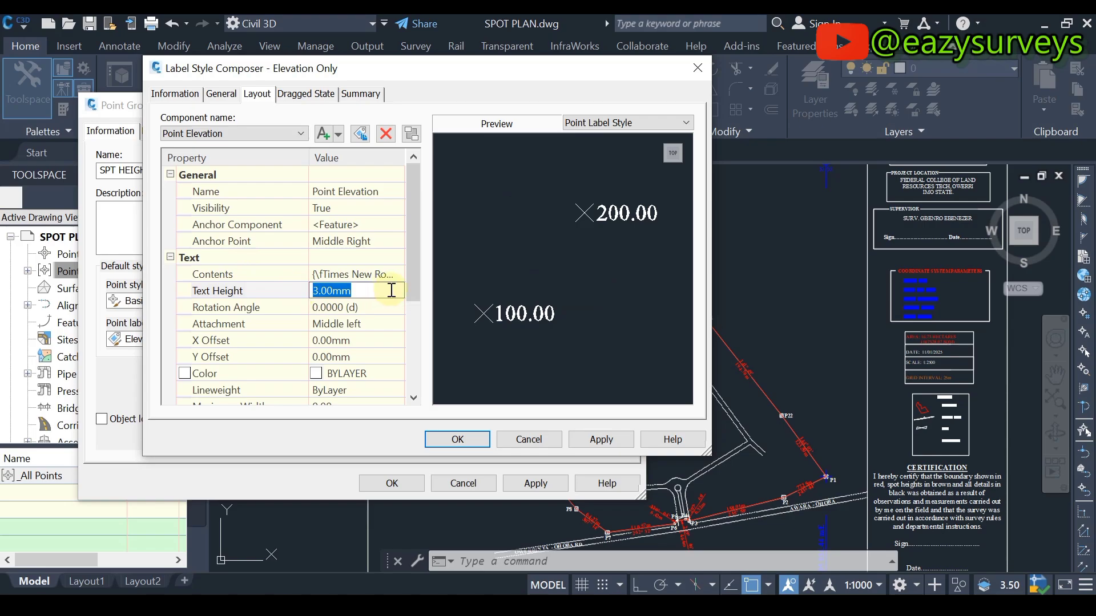
click(372, 291)
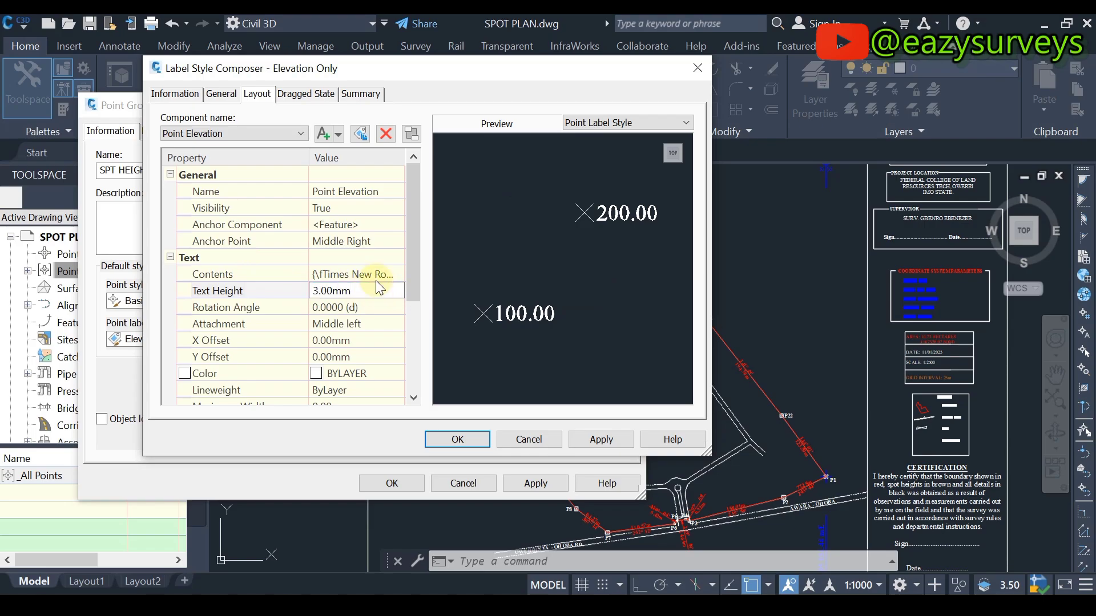
click(374, 275)
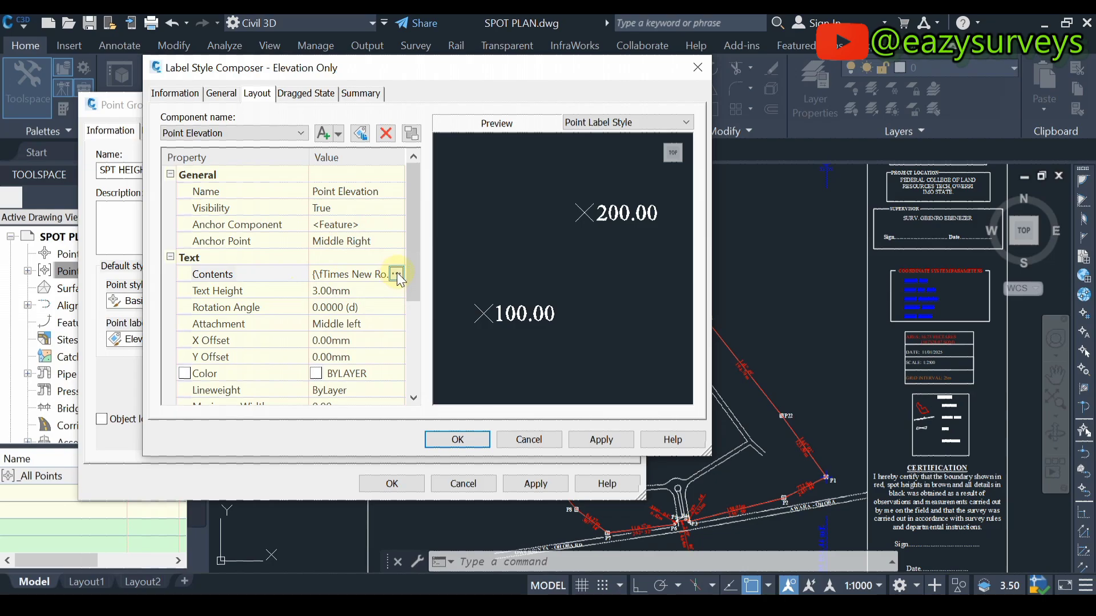
- Set the label contents to the Point Elevation field in meters at 0.01 precision
click(397, 274)
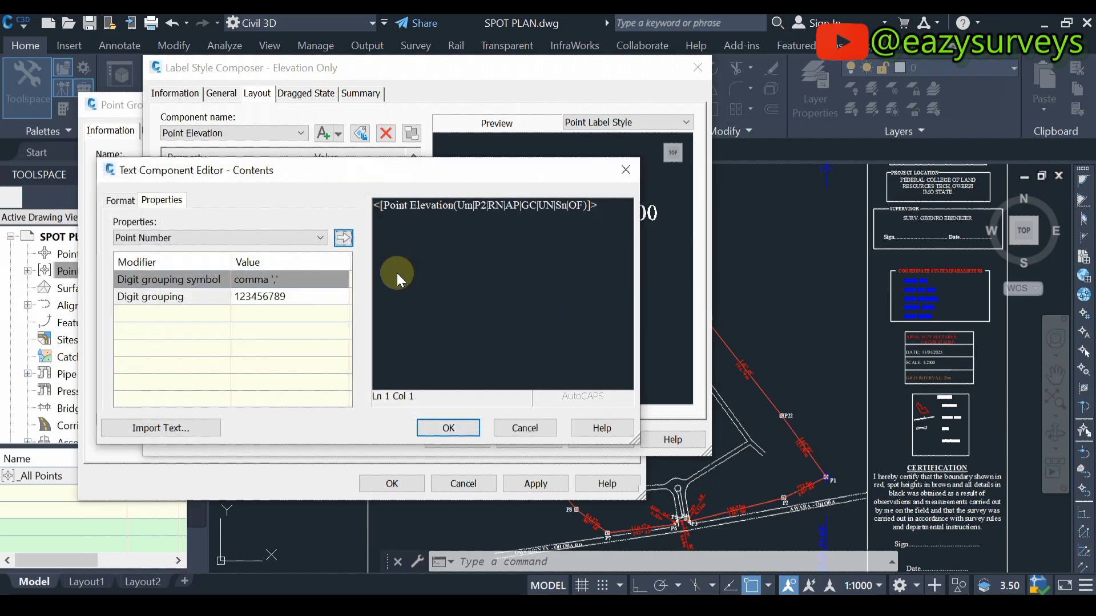
click(610, 211)
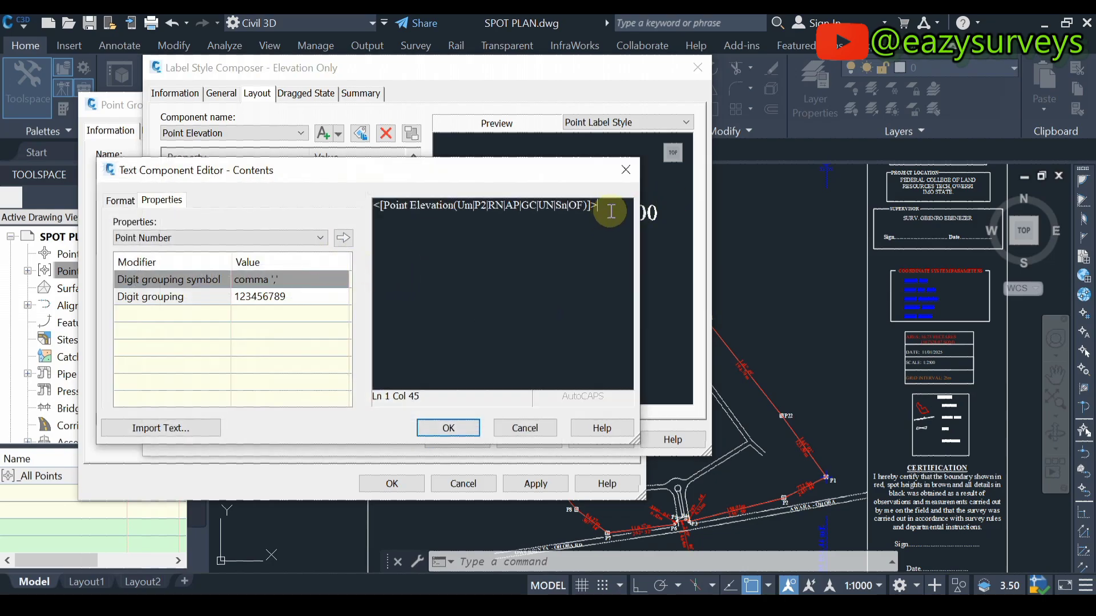
drag(610, 212, 370, 209)
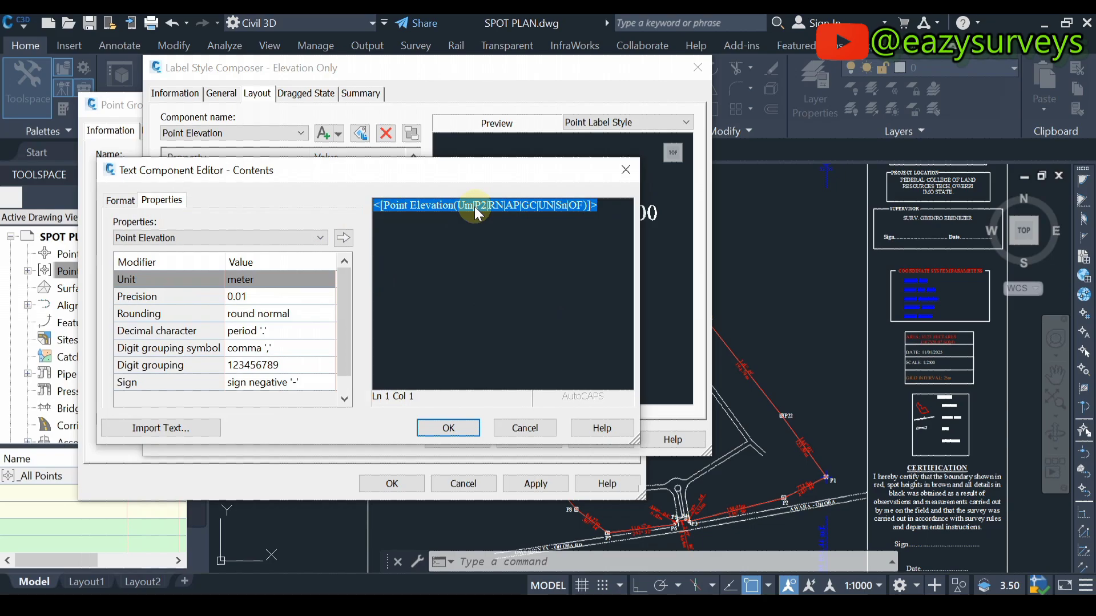
click(285, 296)
click(322, 239)
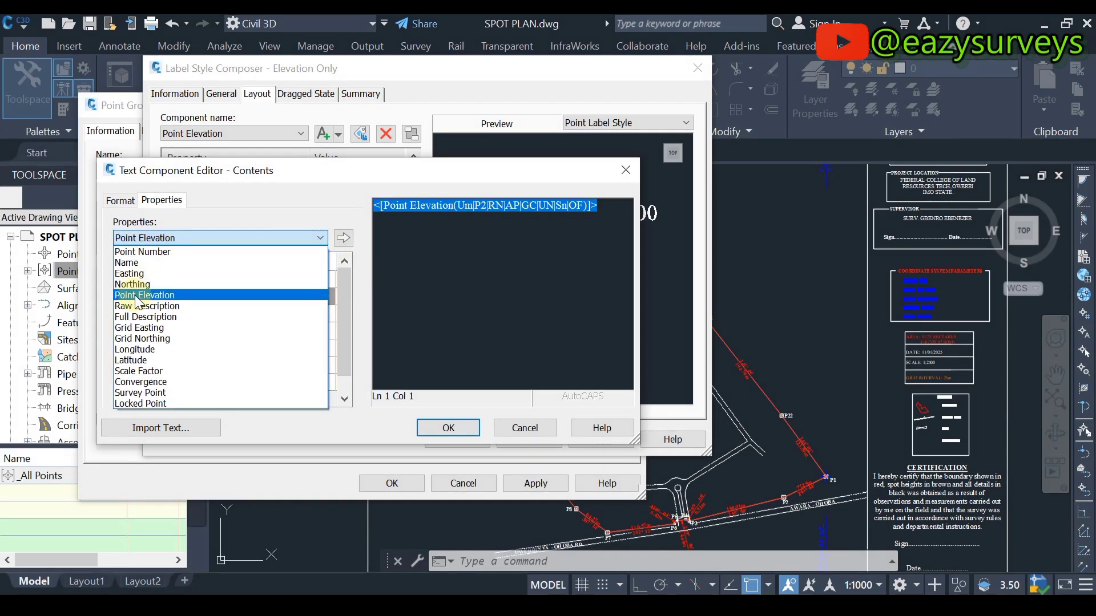
click(137, 296)
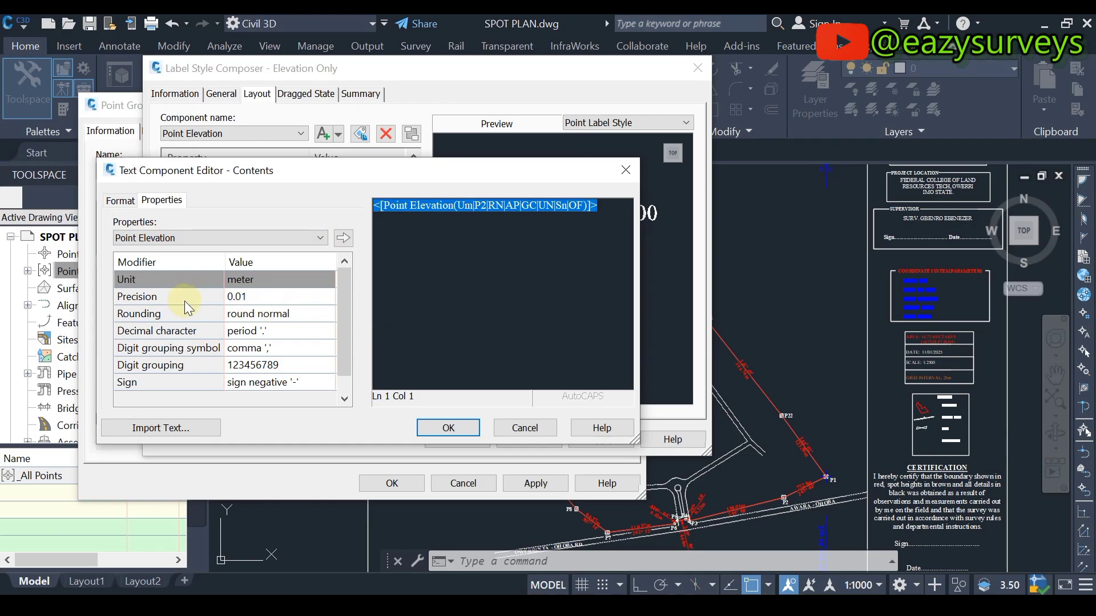
click(270, 298)
click(269, 295)
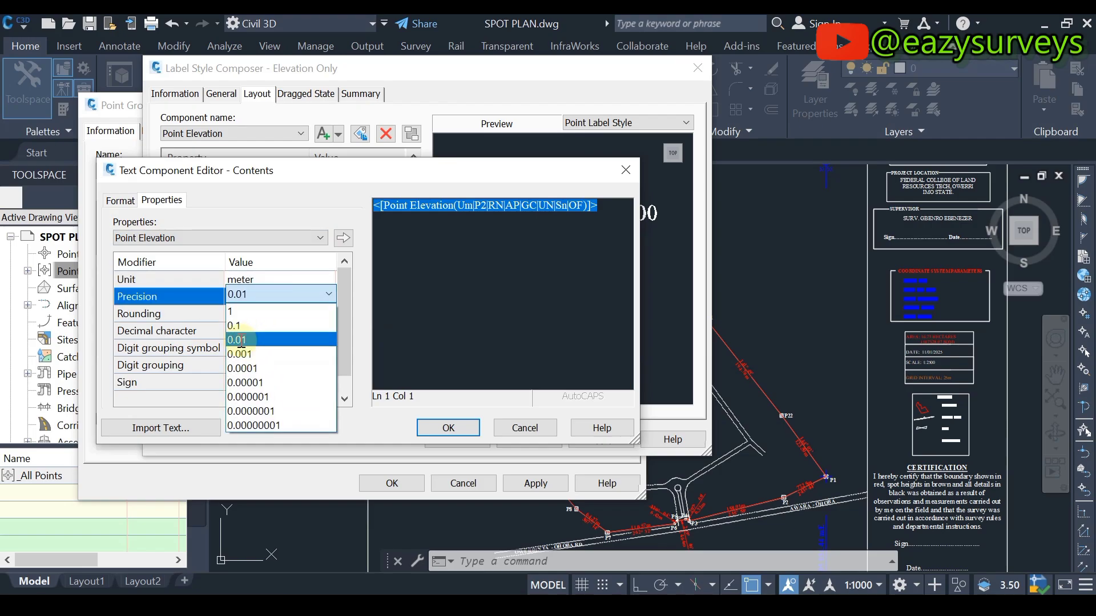
click(242, 340)
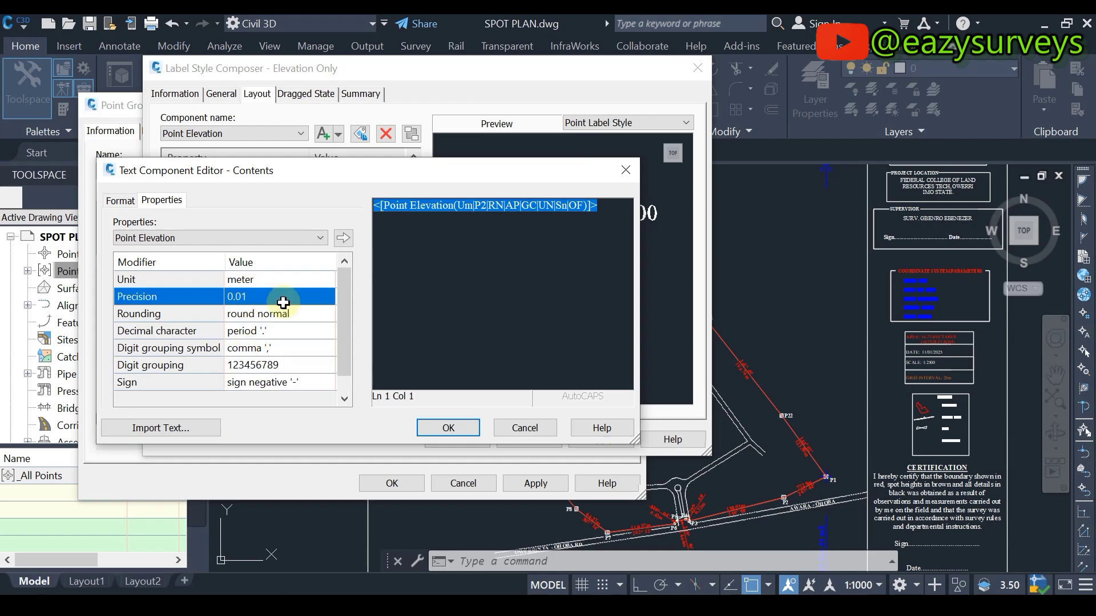
click(258, 279)
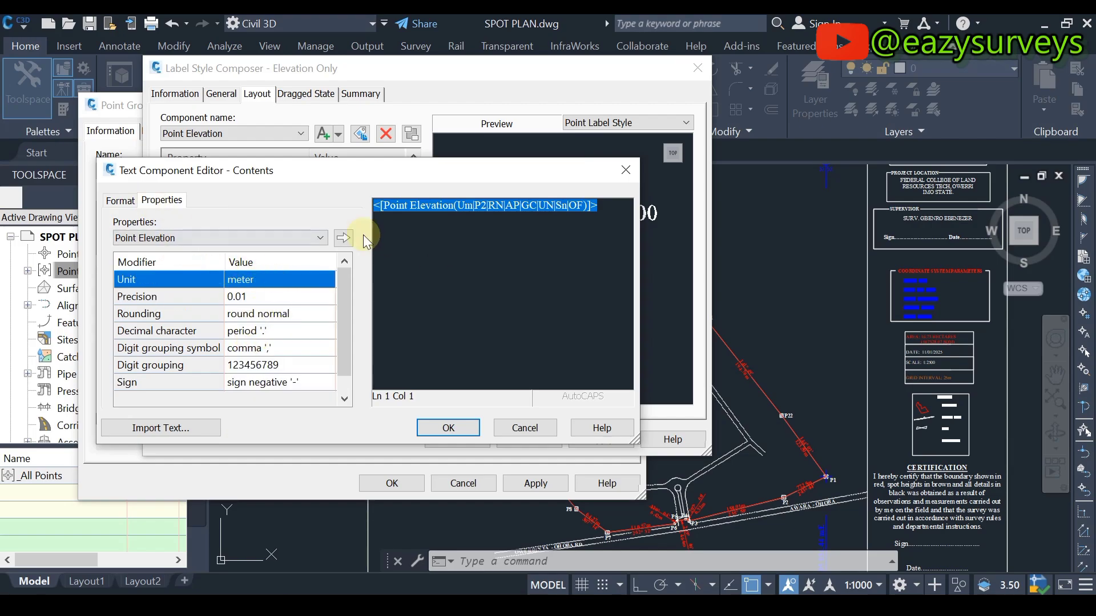
click(343, 238)
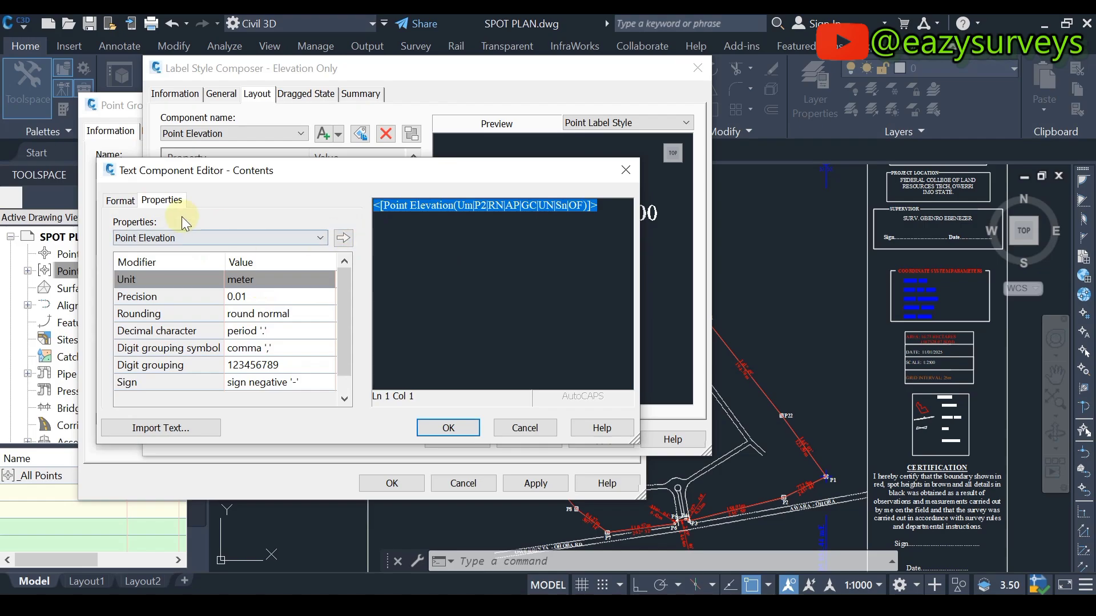
- Format the elevation label text in Times New Roman, coloured White
click(125, 203)
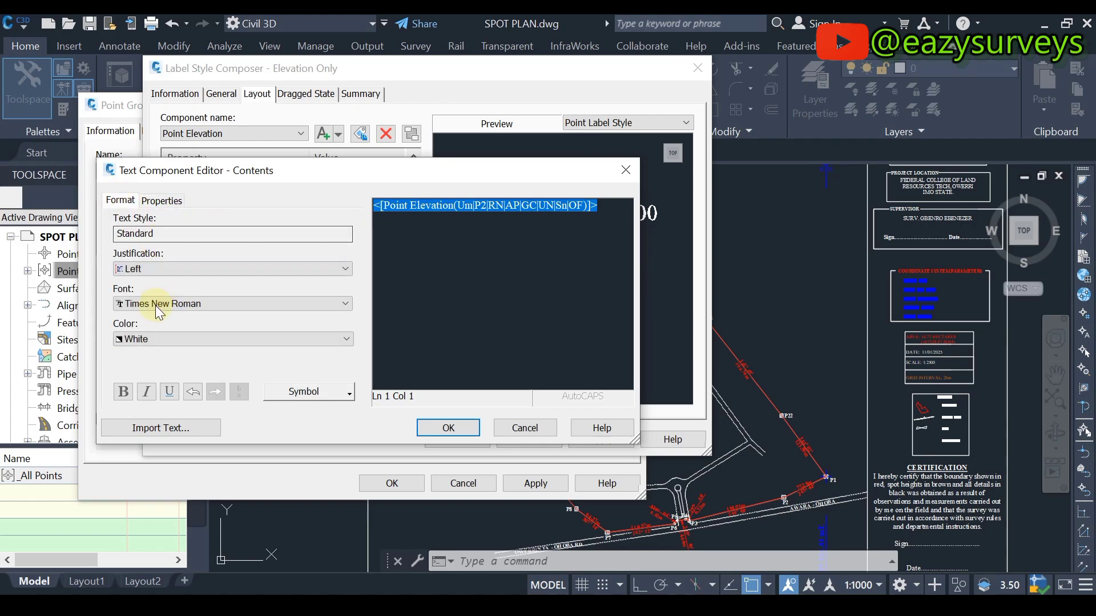
click(182, 304)
scroll(196, 403, up, 4)
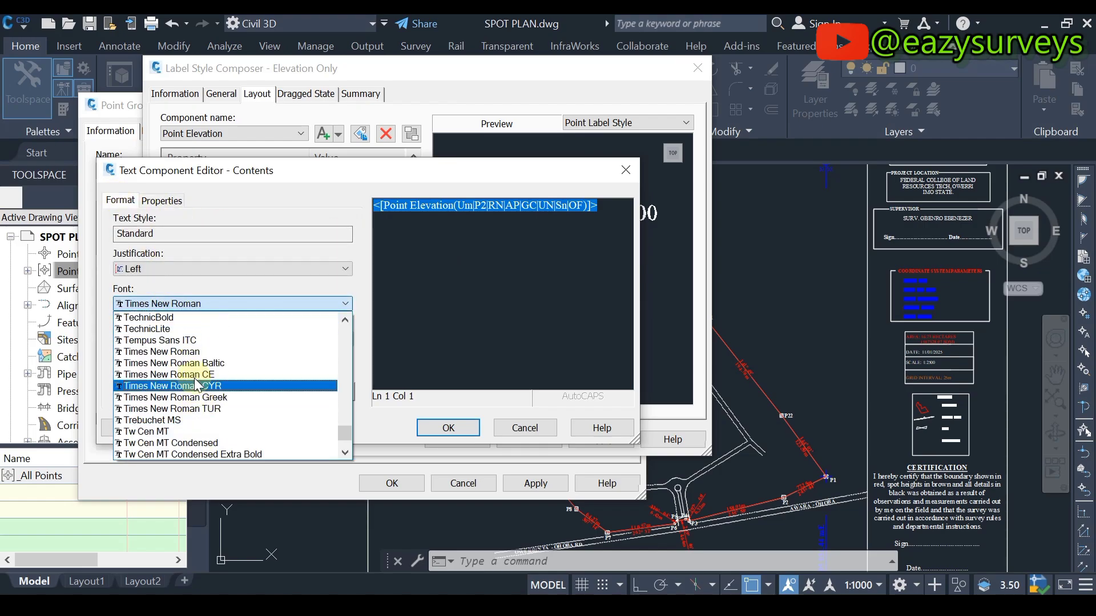
scroll(196, 386, down, 4)
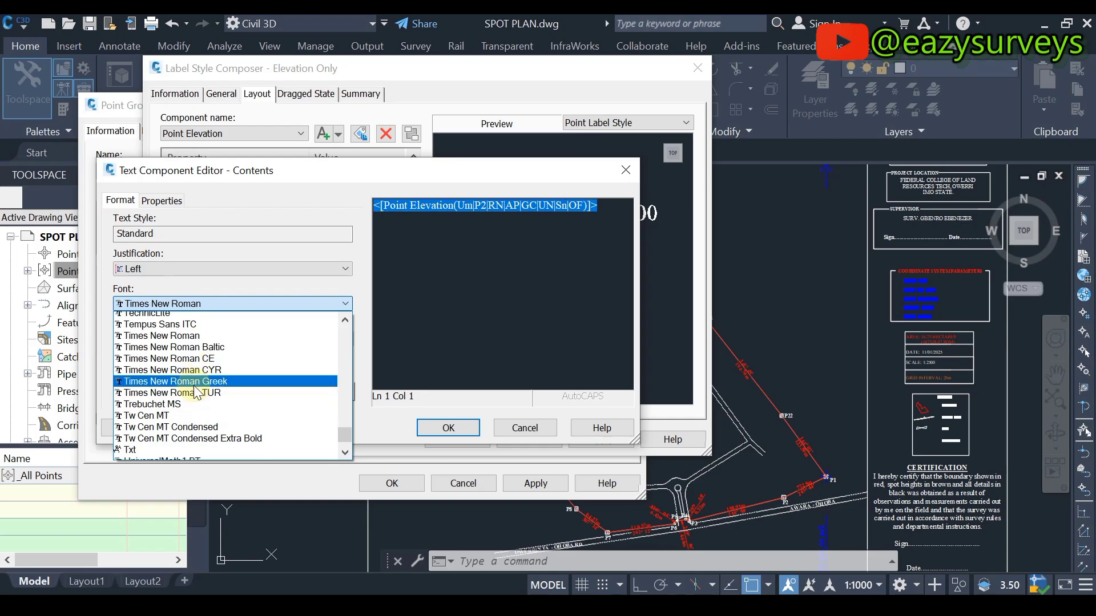
scroll(196, 363, up, 2)
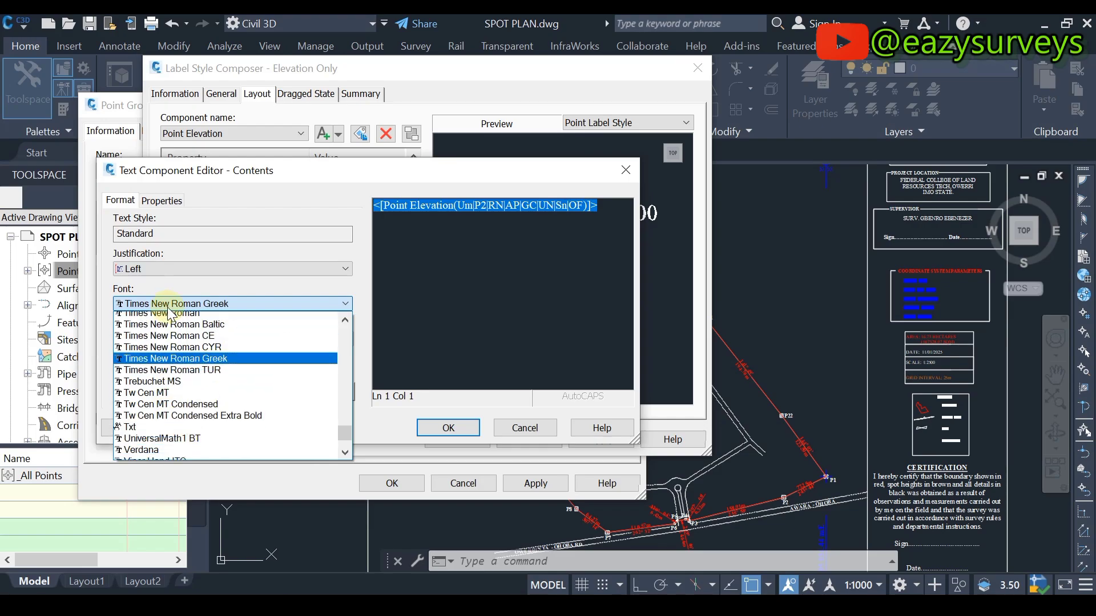
click(183, 340)
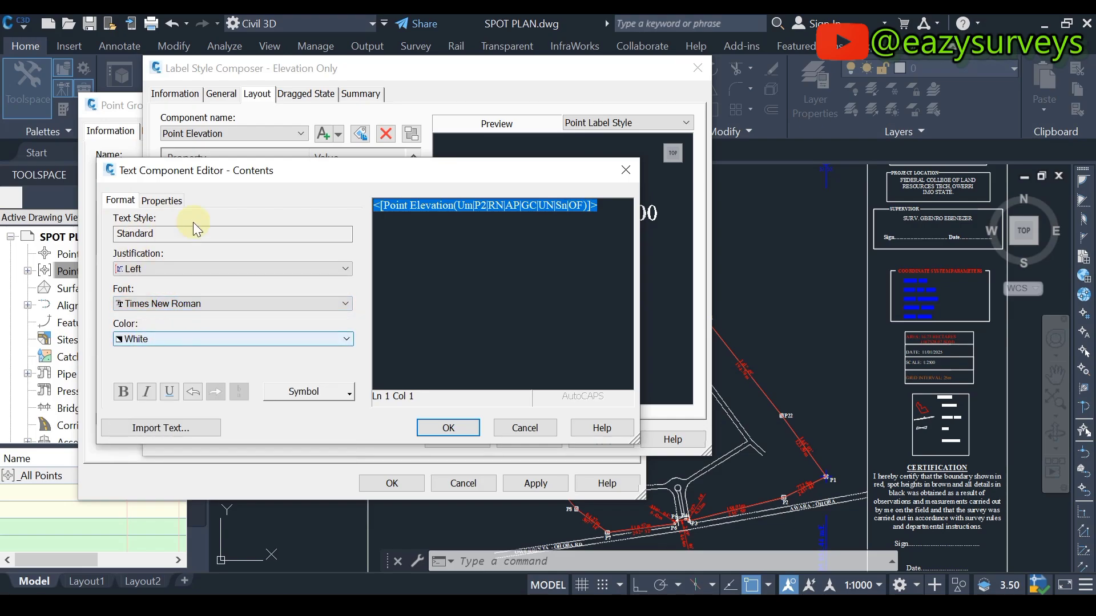
click(191, 339)
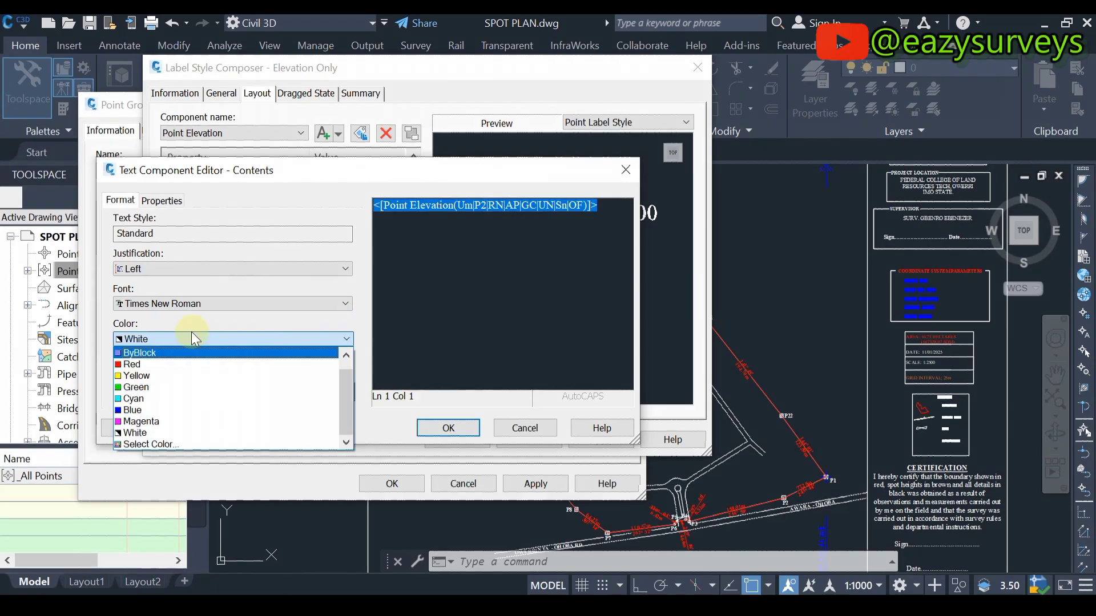
click(183, 342)
click(184, 341)
click(137, 433)
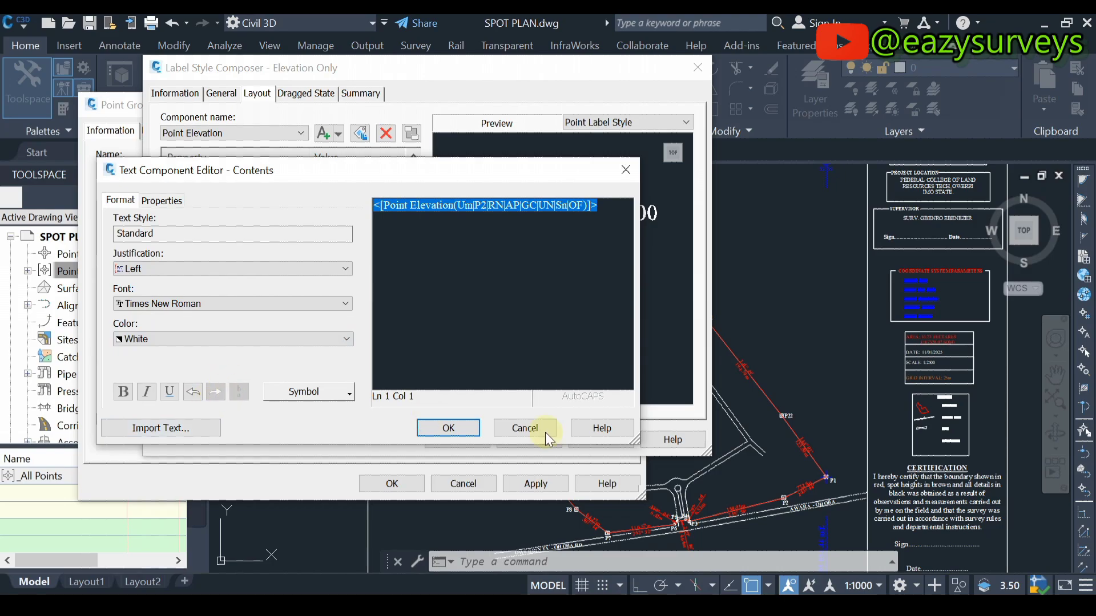
- Confirm the text contents and label style, then apply and OK the SPT HEIGHTS point group
click(451, 426)
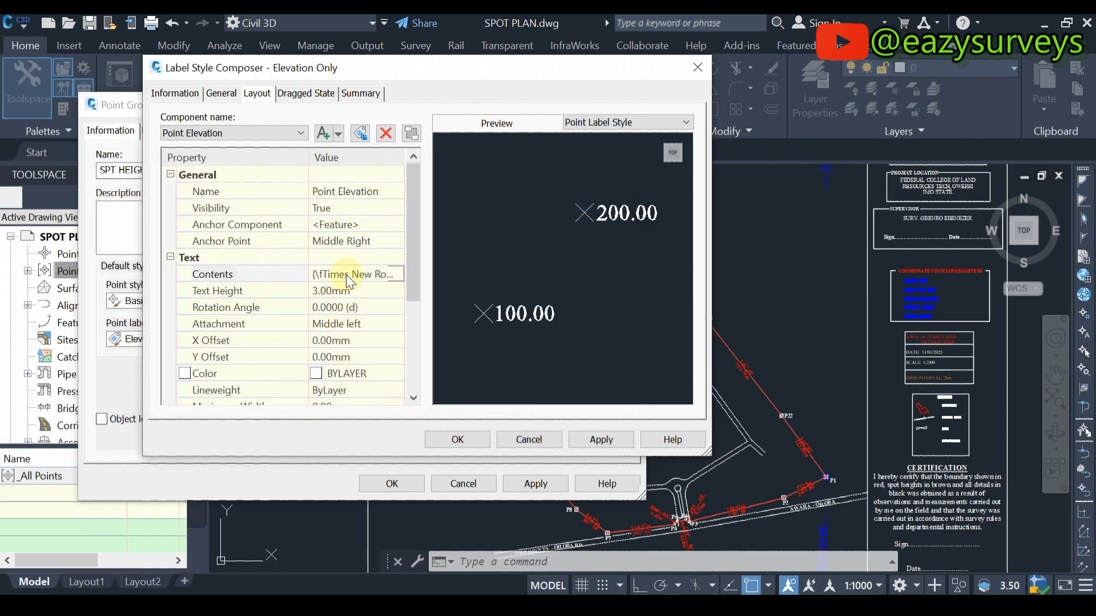
scroll(343, 349, down, 3)
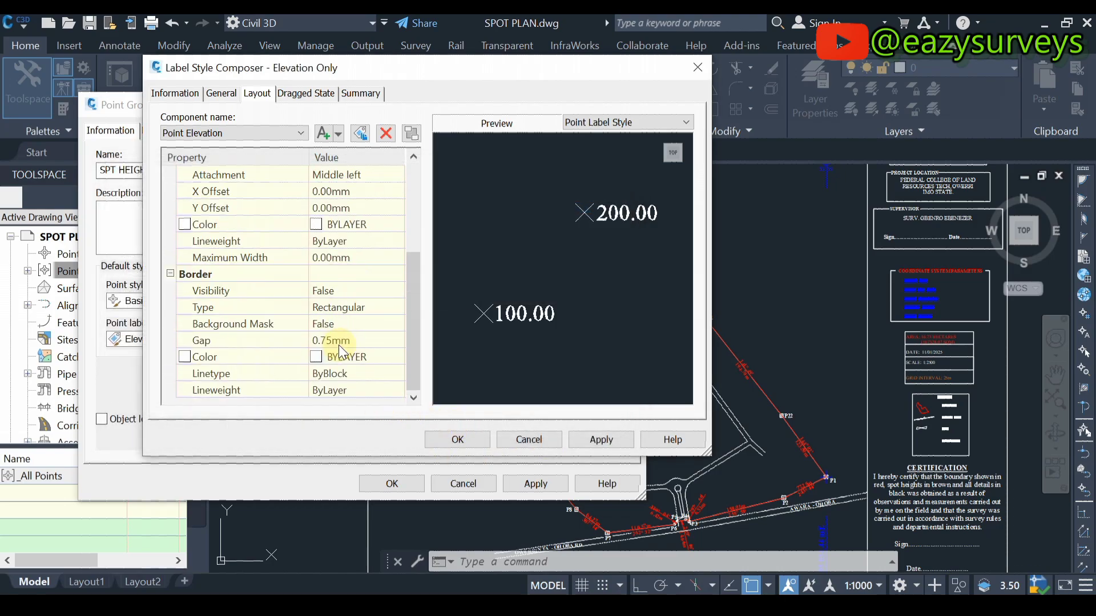
click(603, 439)
click(476, 439)
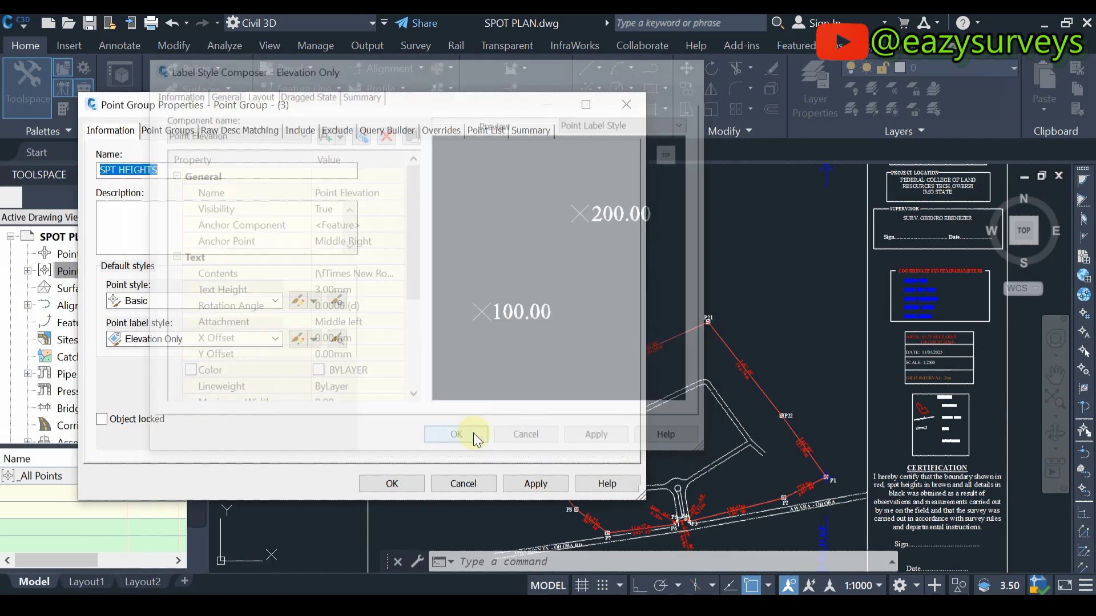
click(536, 484)
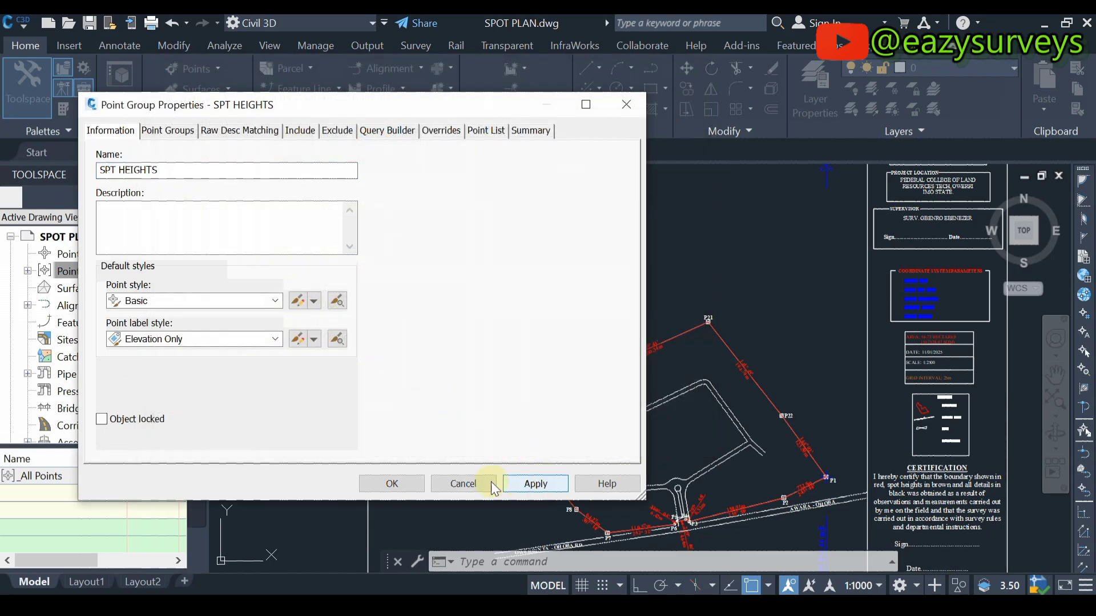
click(392, 483)
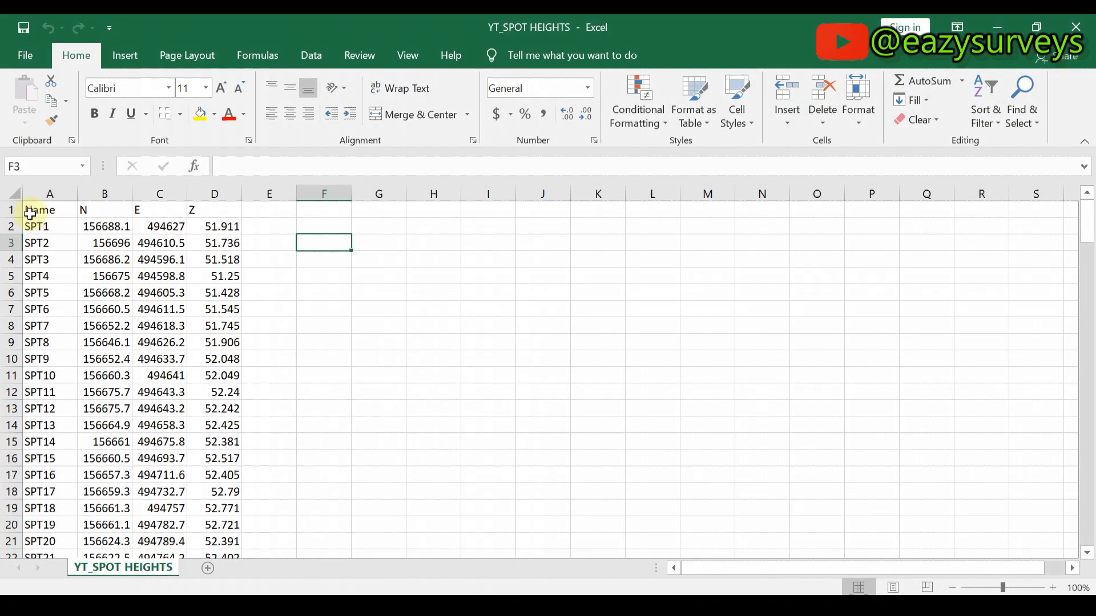
- Enter 1 and 2 in cells A2 and A3 of the Name column
click(17, 208)
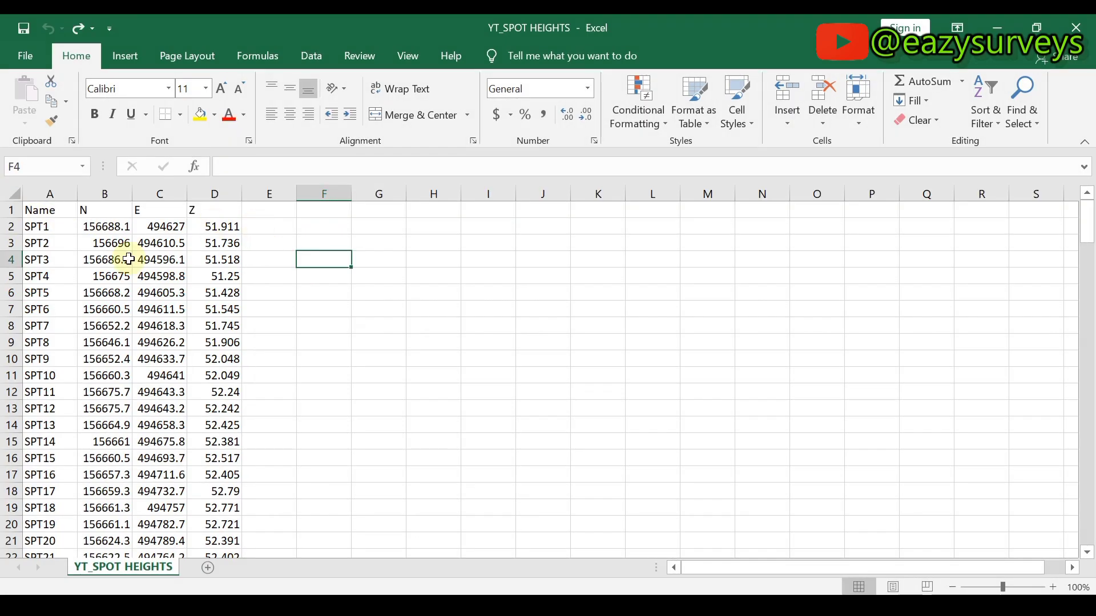
click(52, 228)
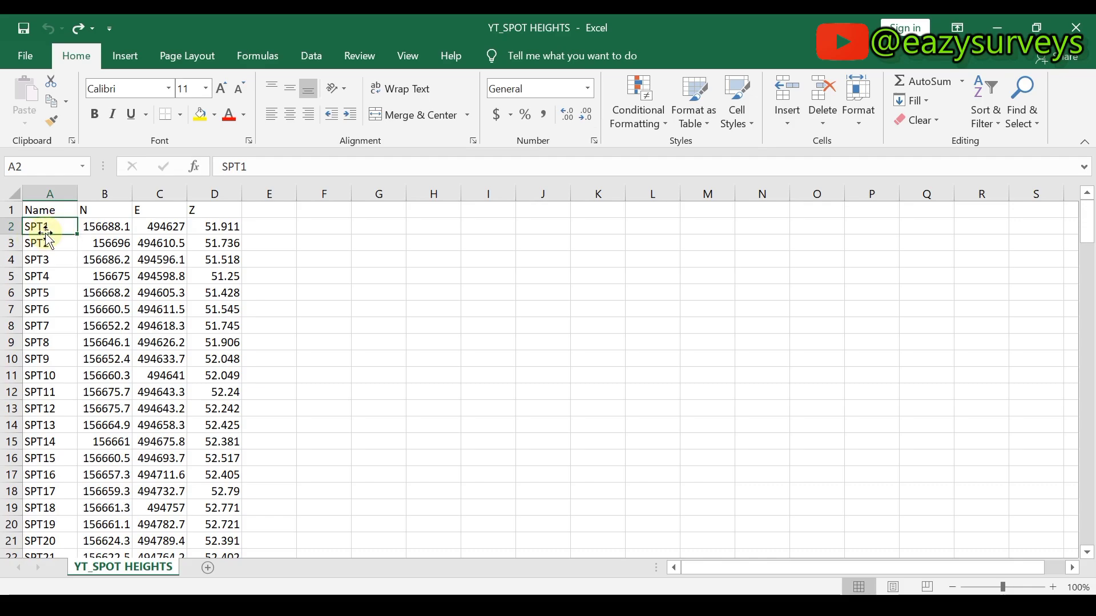
text(1)
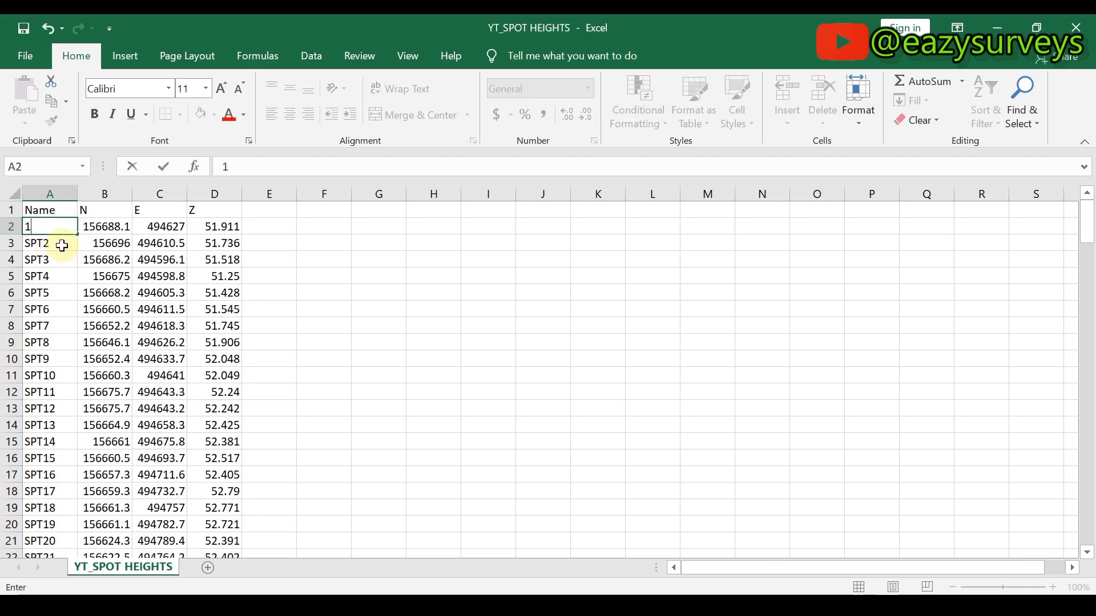
click(63, 246)
text(2)
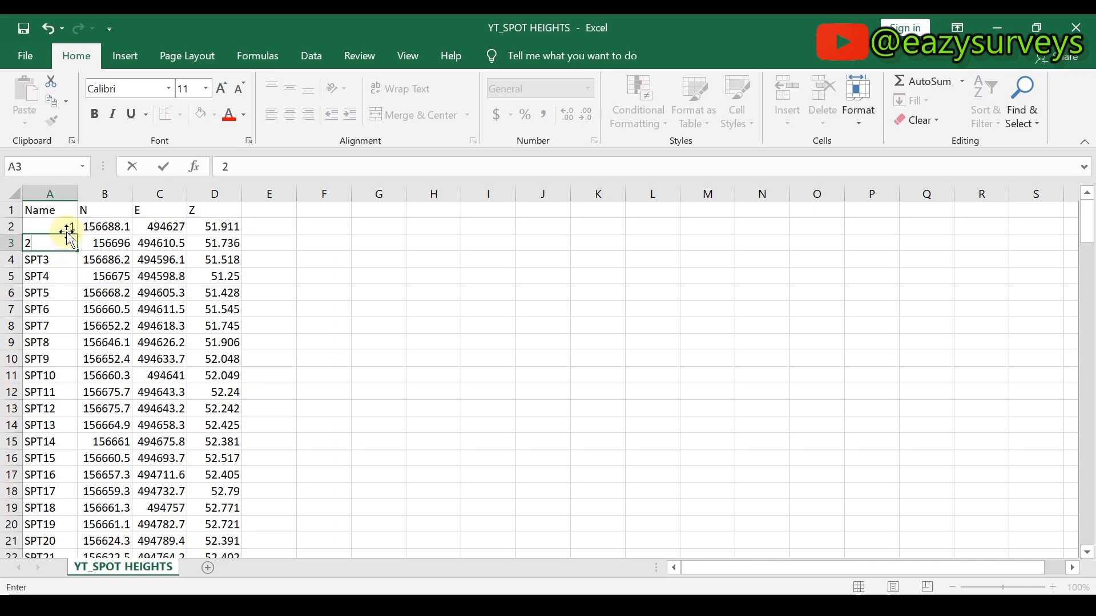
click(65, 230)
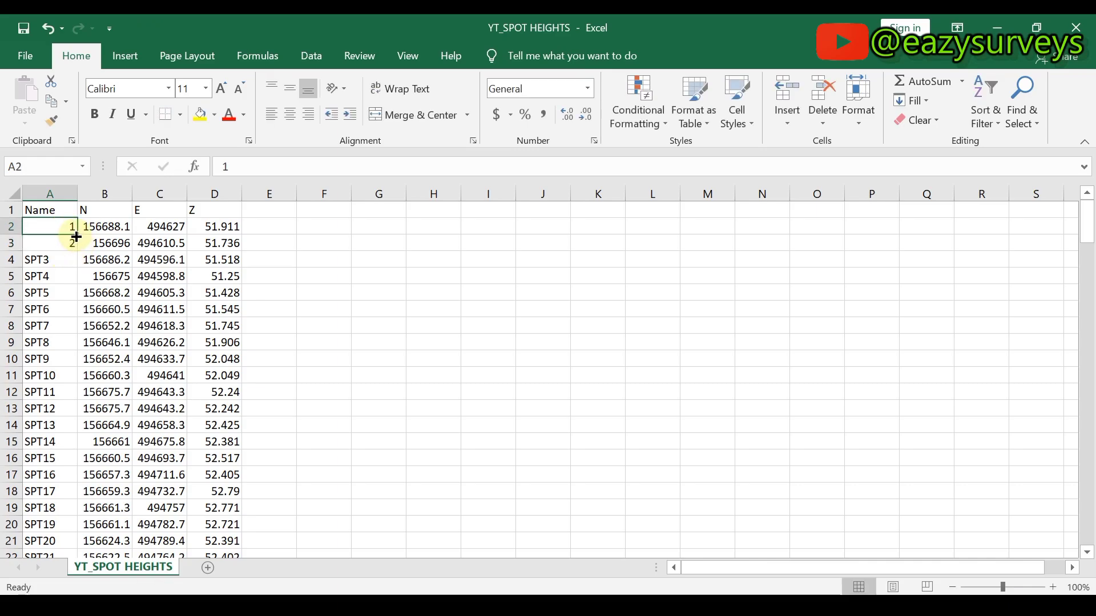
- Fill the number series down the Name column to row 167 at 168% zoom
drag(65, 227, 66, 243)
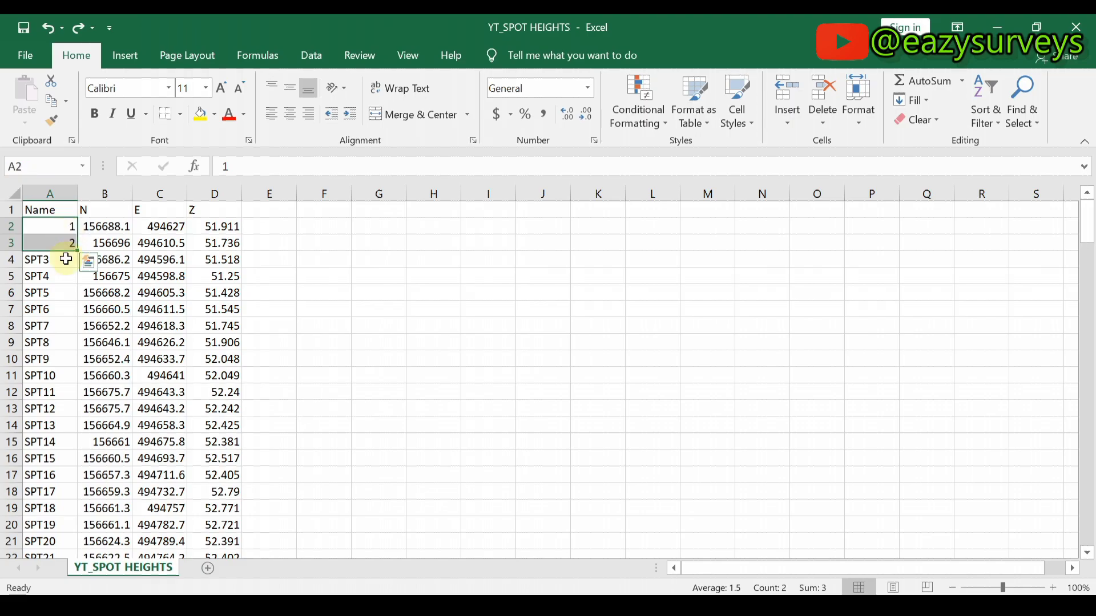
click(1014, 588)
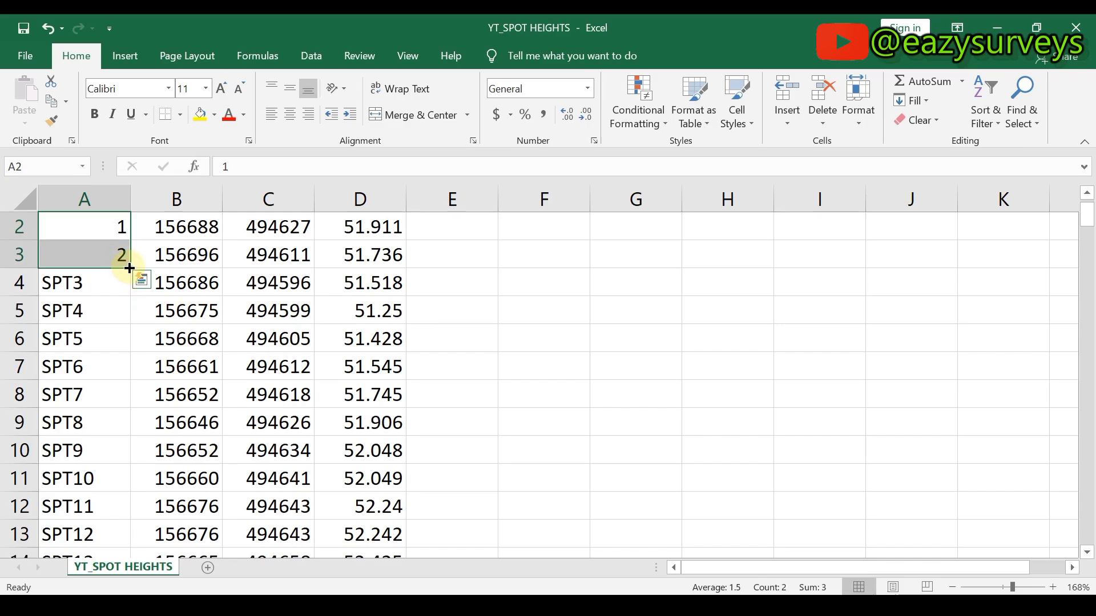
drag(129, 269, 109, 519)
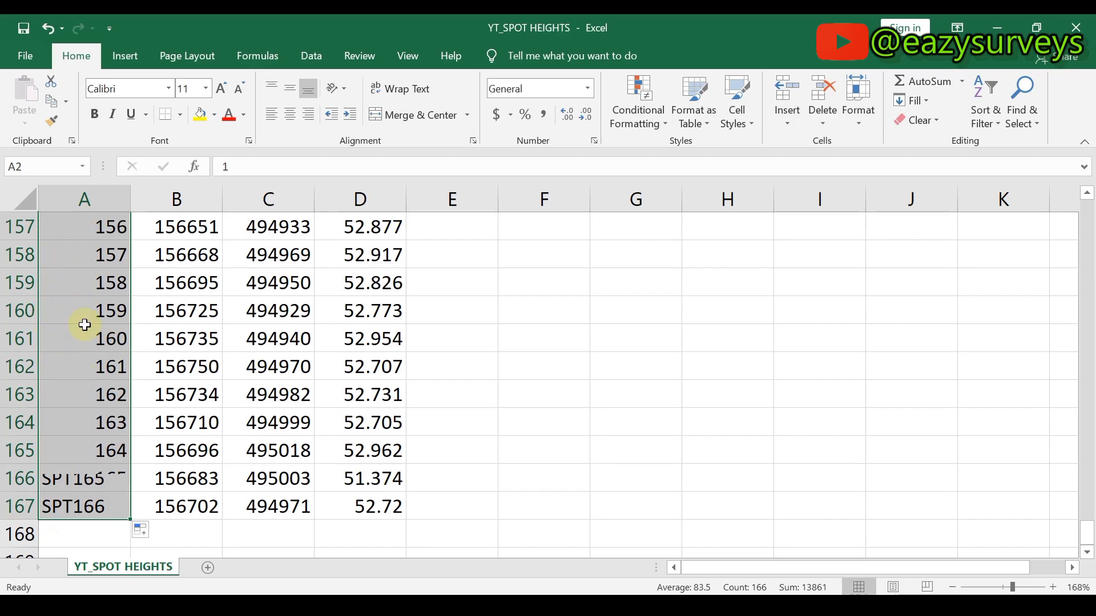
scroll(94, 389, up, 20)
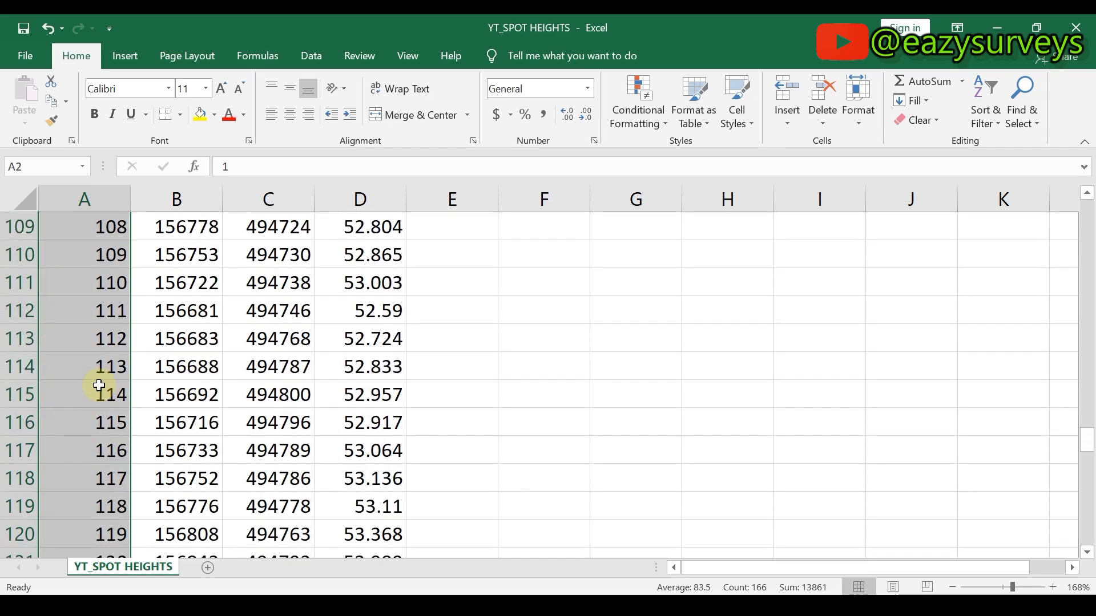
scroll(98, 385, up, 20)
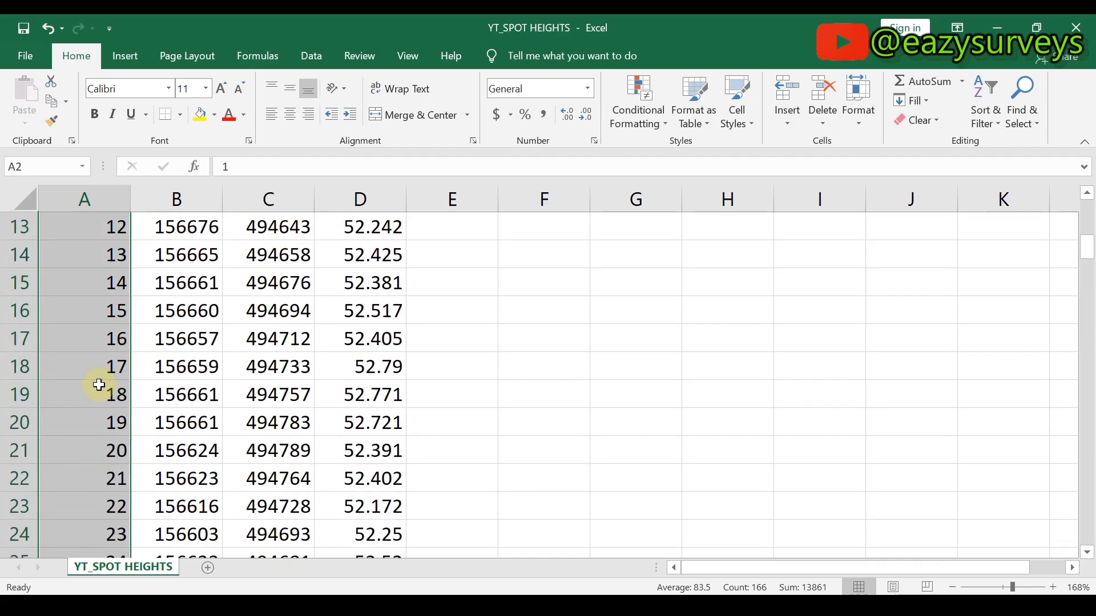
click(114, 252)
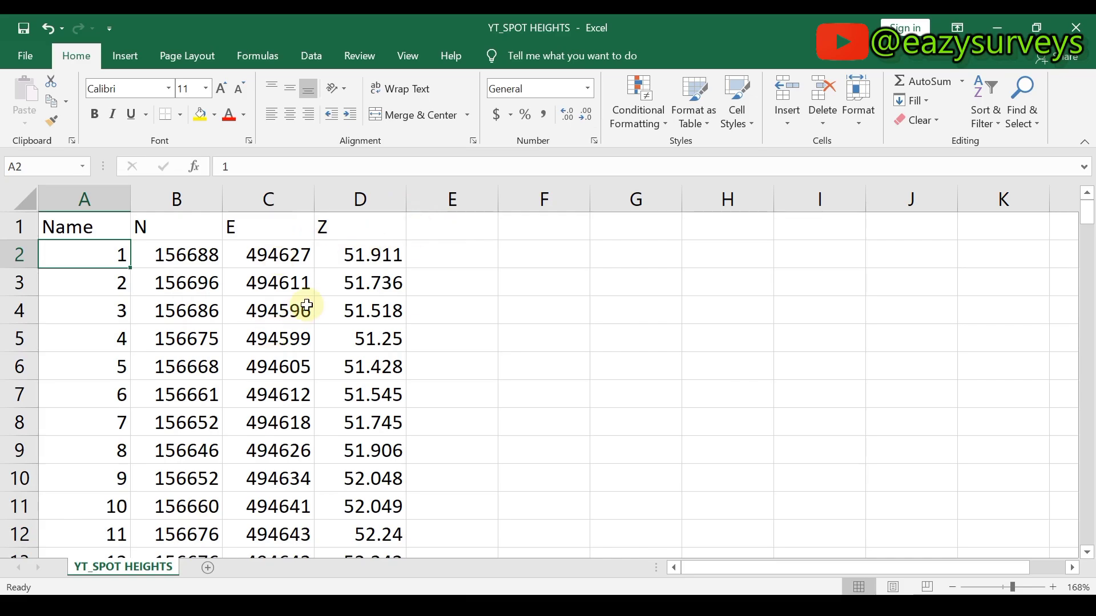
- Zoom the sheet back to 120% and select the Name, N, E, Z heading row 1
click(451, 227)
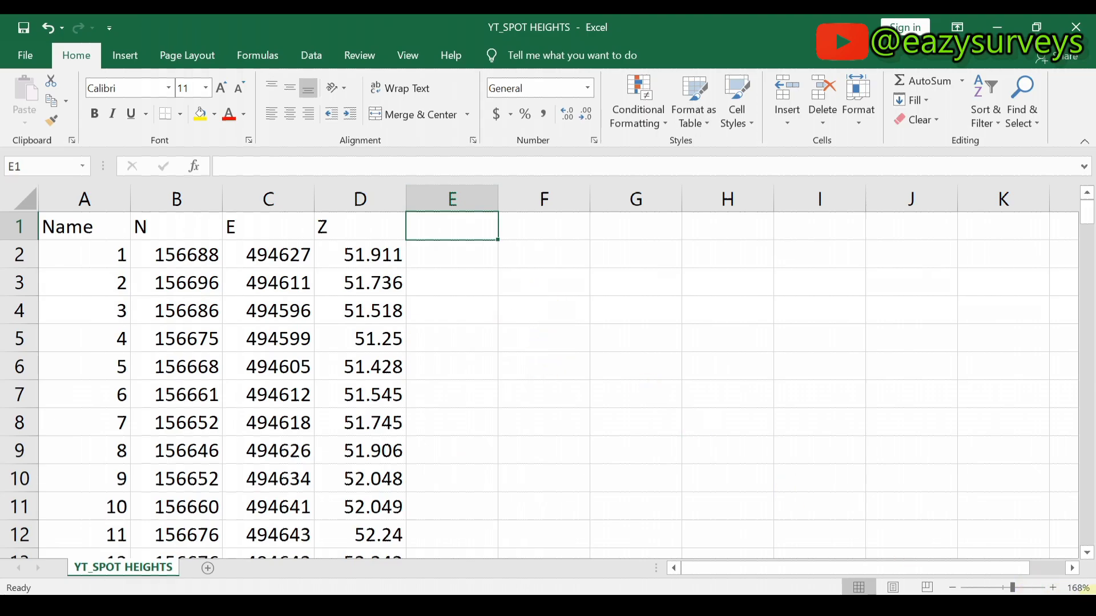
drag(1013, 587, 1005, 588)
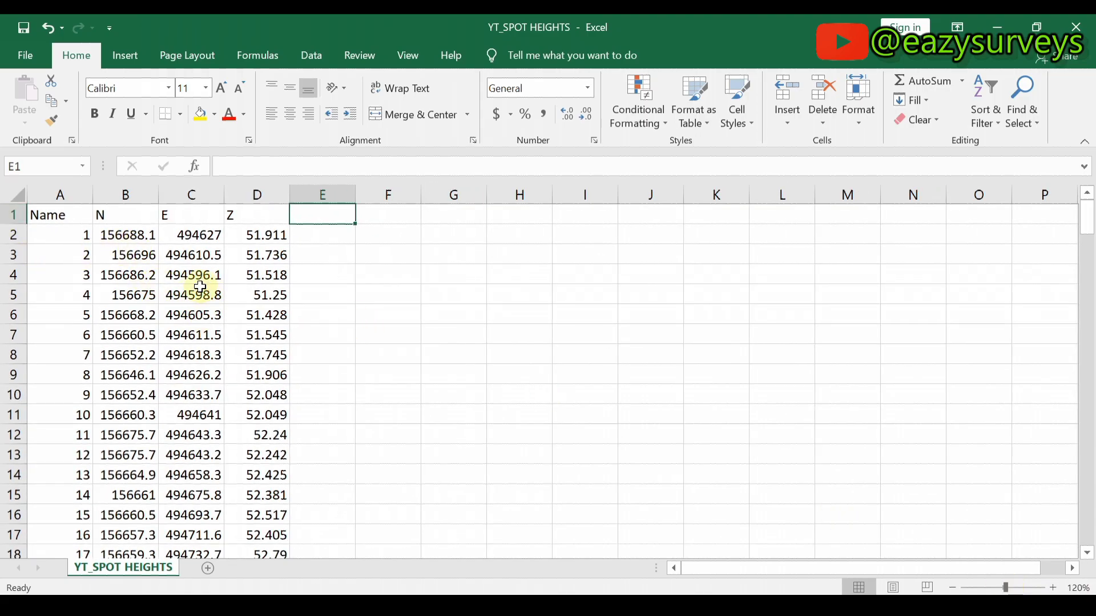
click(455, 251)
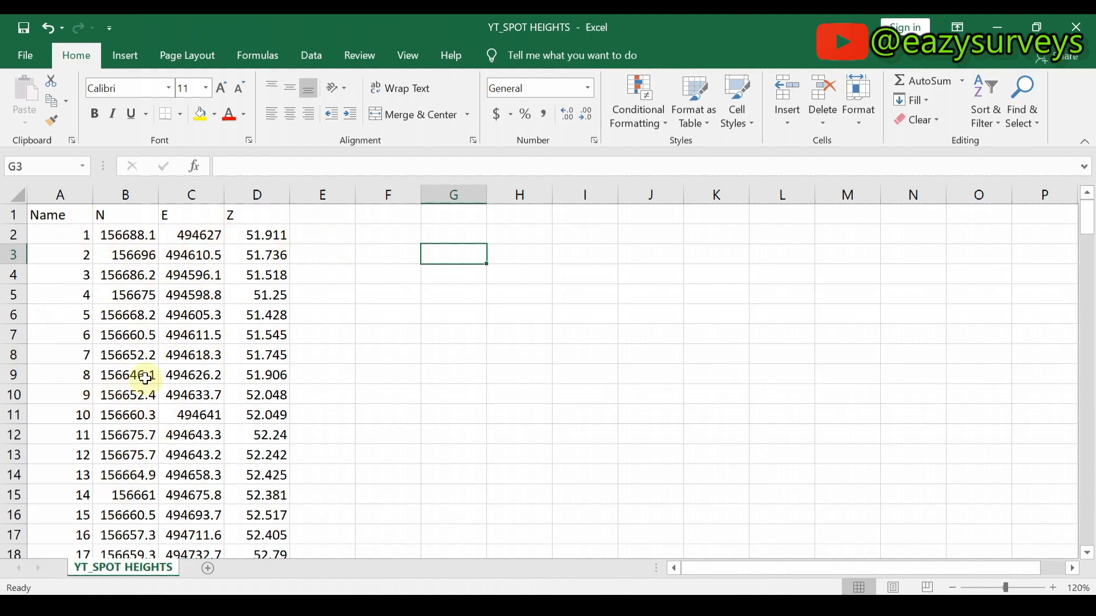
drag(72, 231, 69, 318)
click(324, 270)
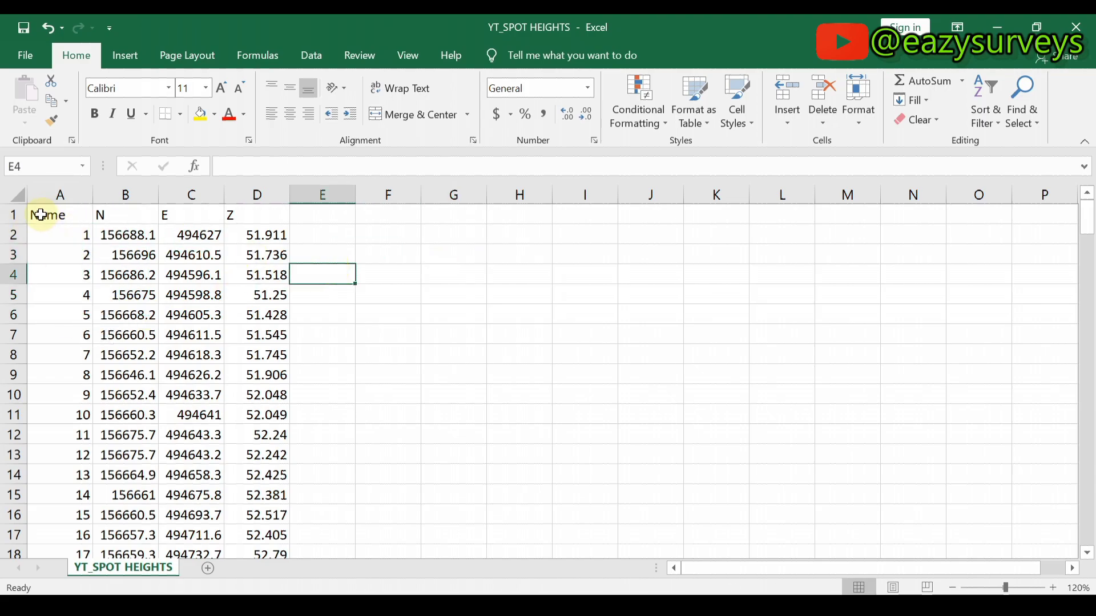
click(11, 217)
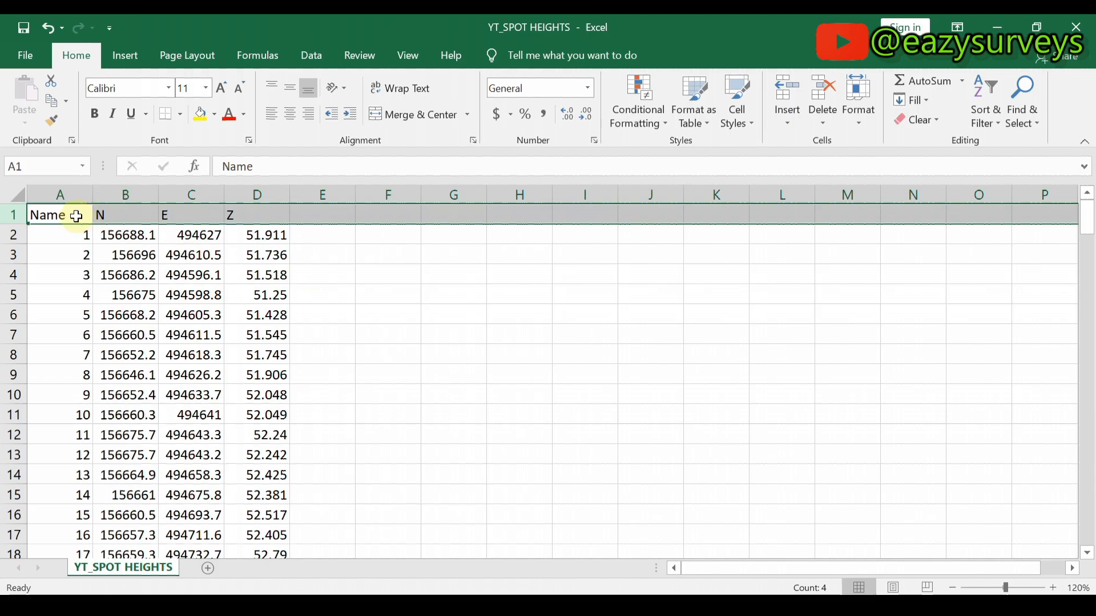
- Delete the Name, N, E, Z heading row from the YT_SPOT HEIGHTS sheet
right_click(13, 216)
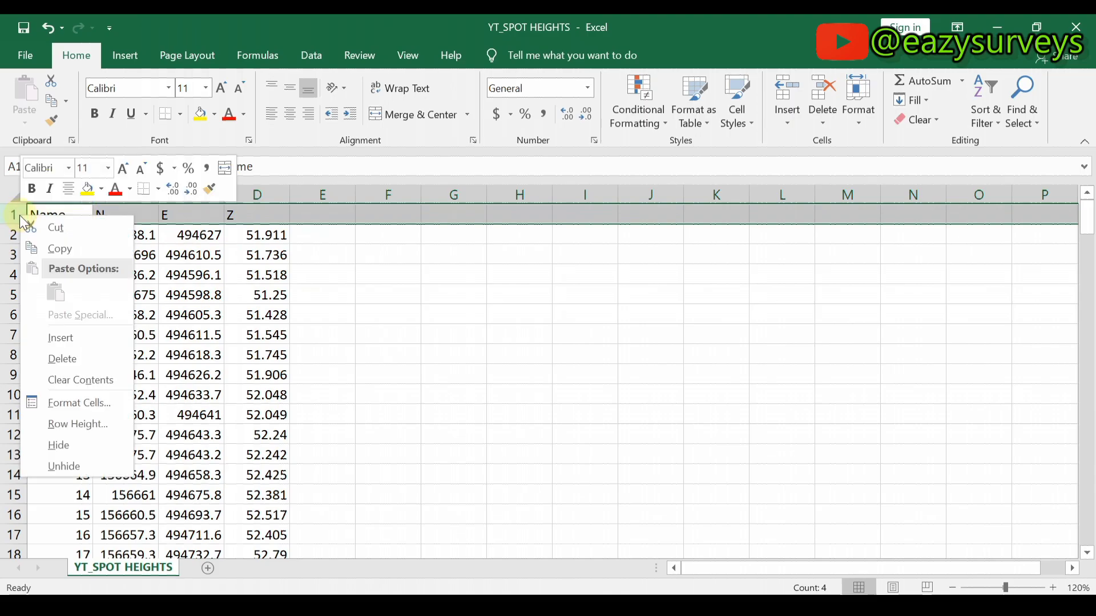
click(61, 358)
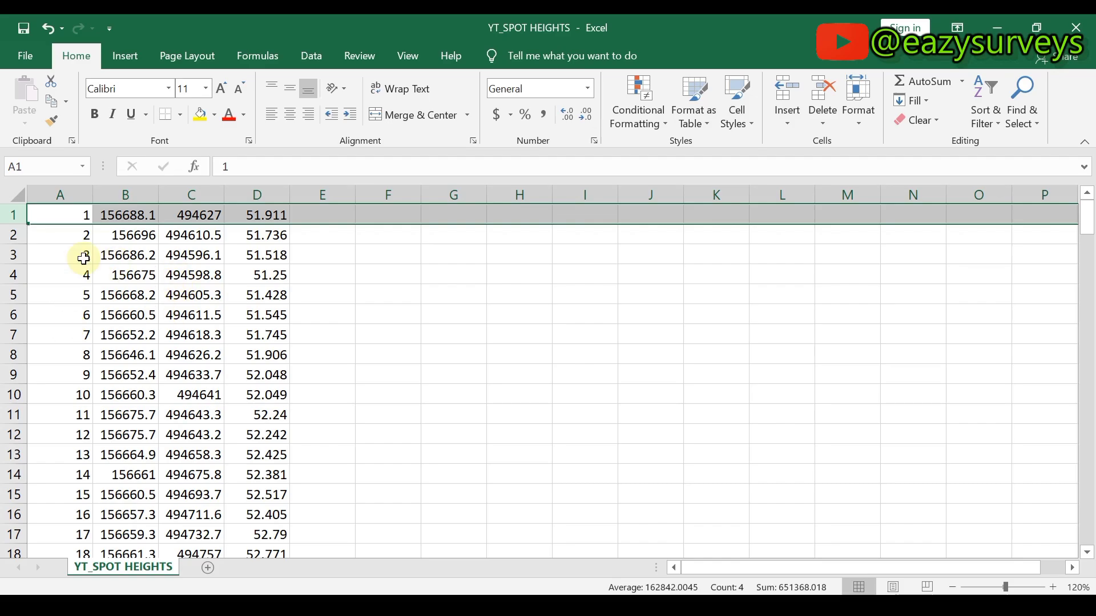
- Save the sheet as CSV (Comma delimited) over YT_SPOT HEIGHTS.csv in YOUTUBE, then close Excel
click(26, 57)
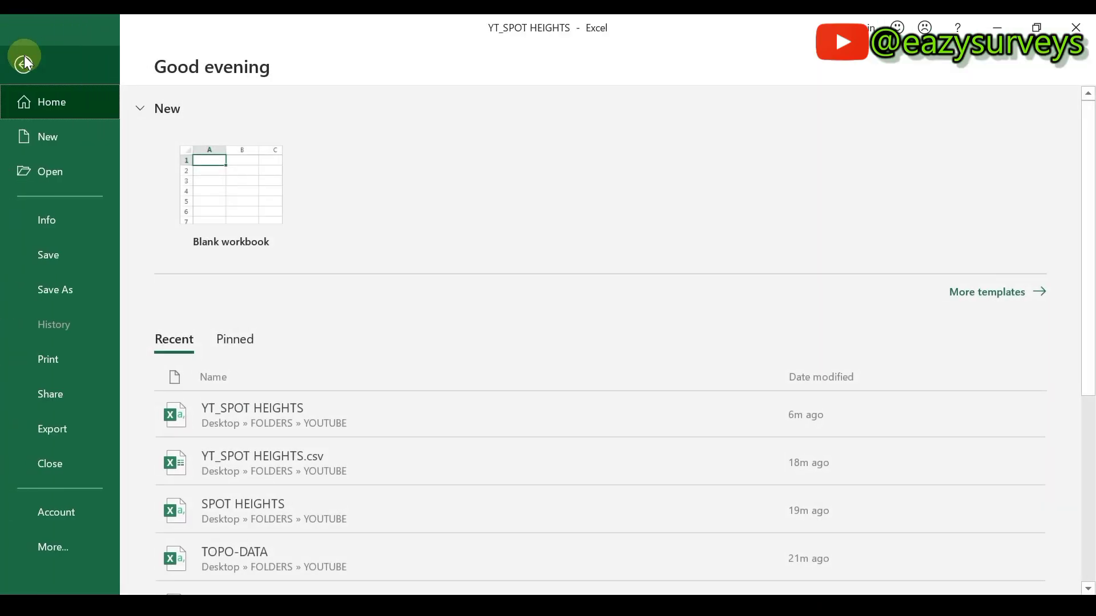
click(46, 294)
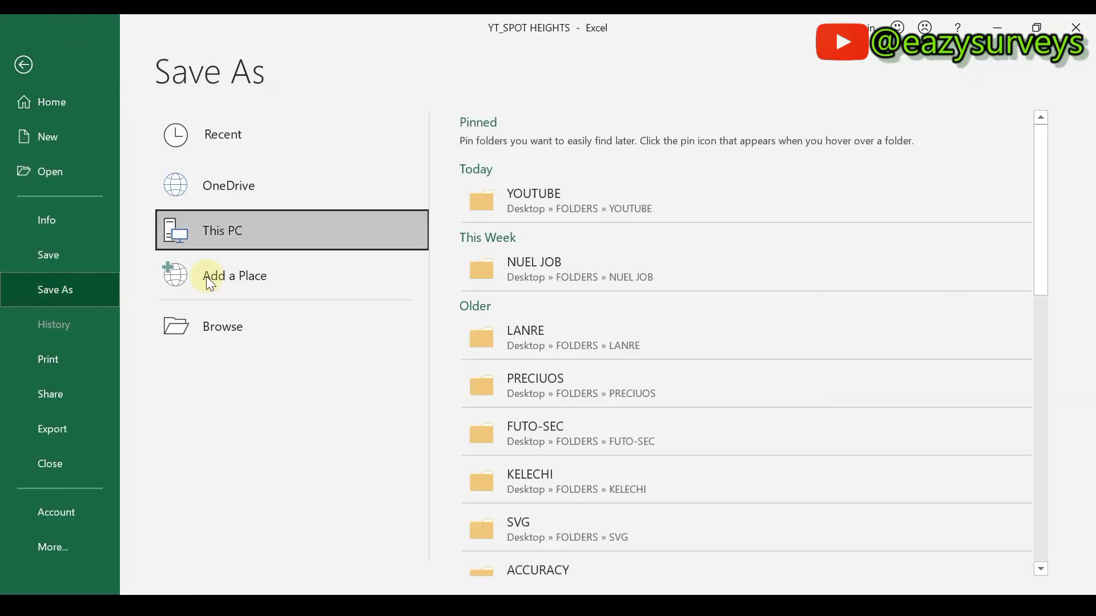
click(578, 192)
click(205, 323)
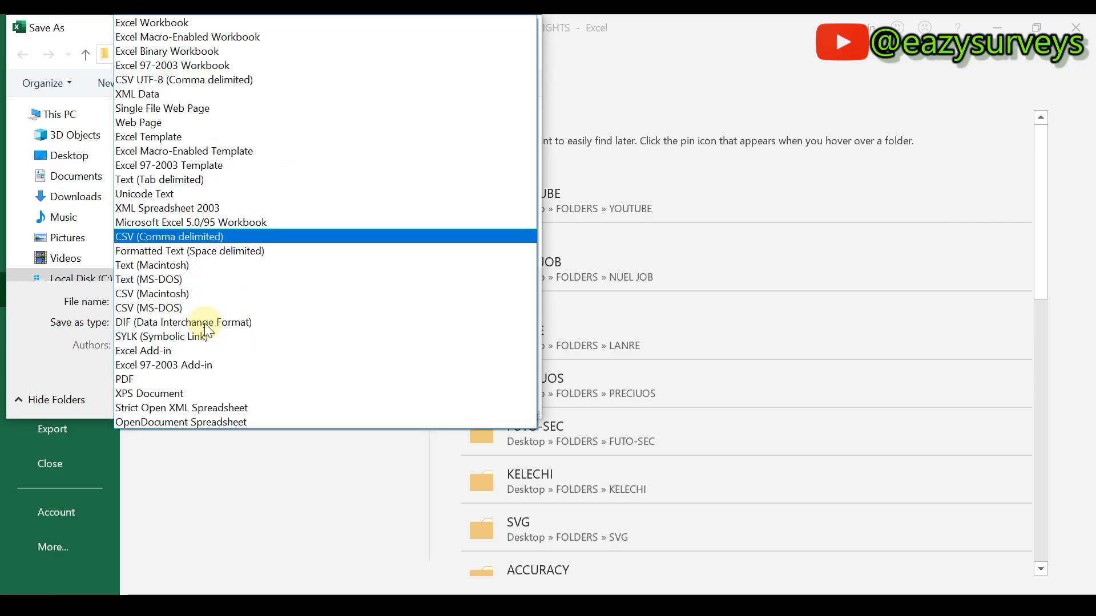
click(165, 236)
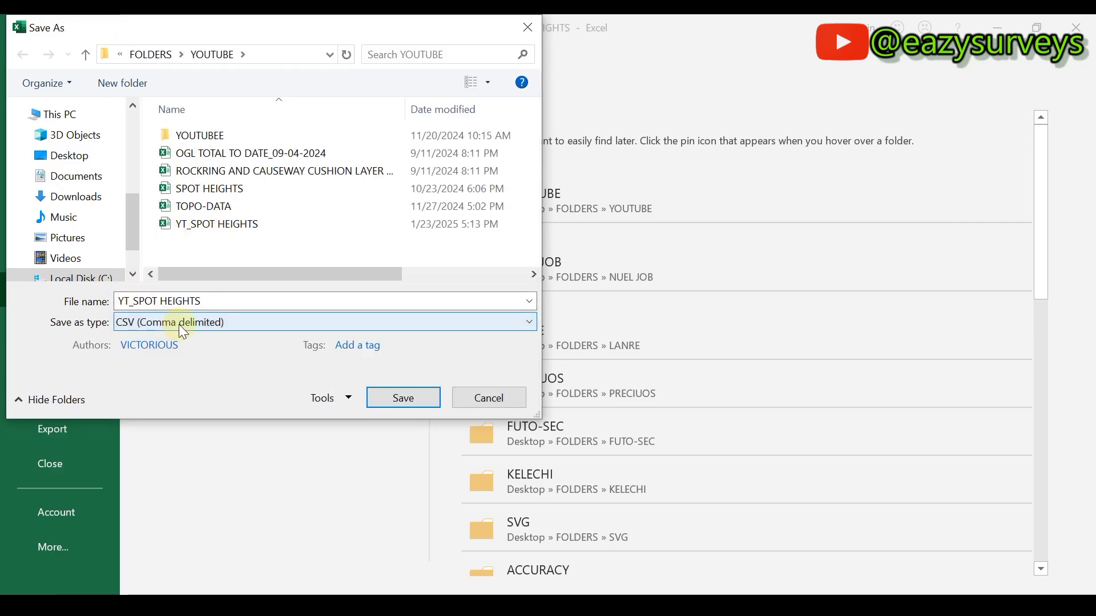
click(412, 398)
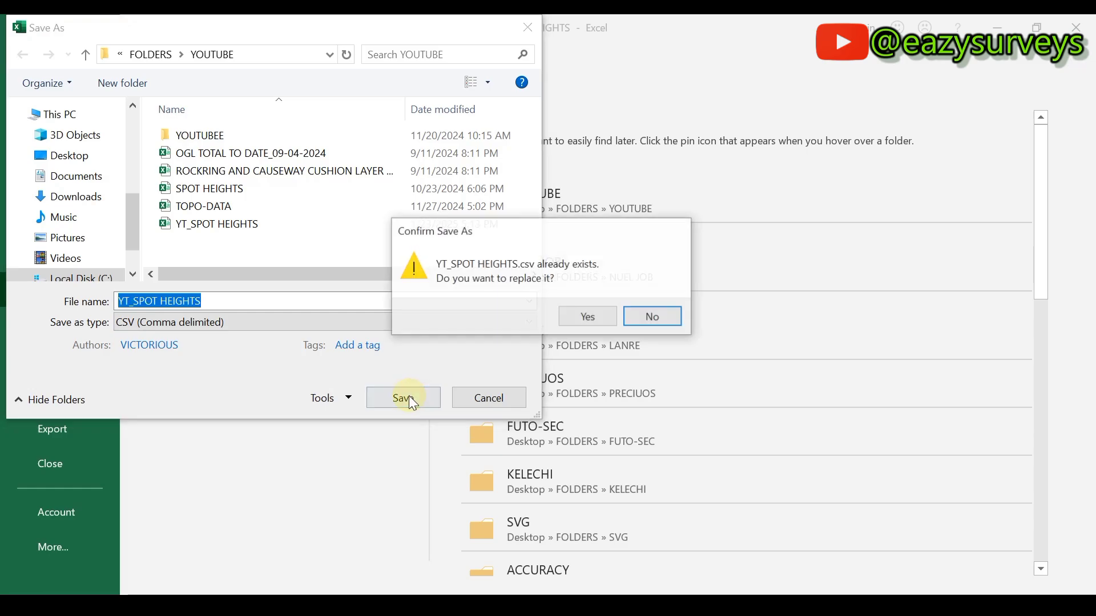
click(594, 317)
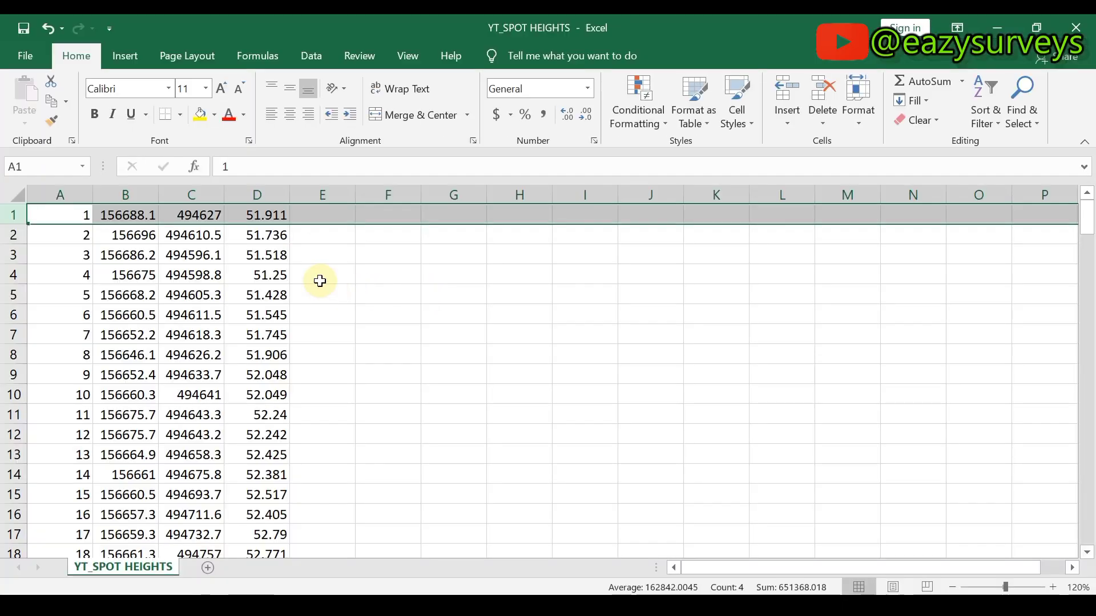
click(1077, 28)
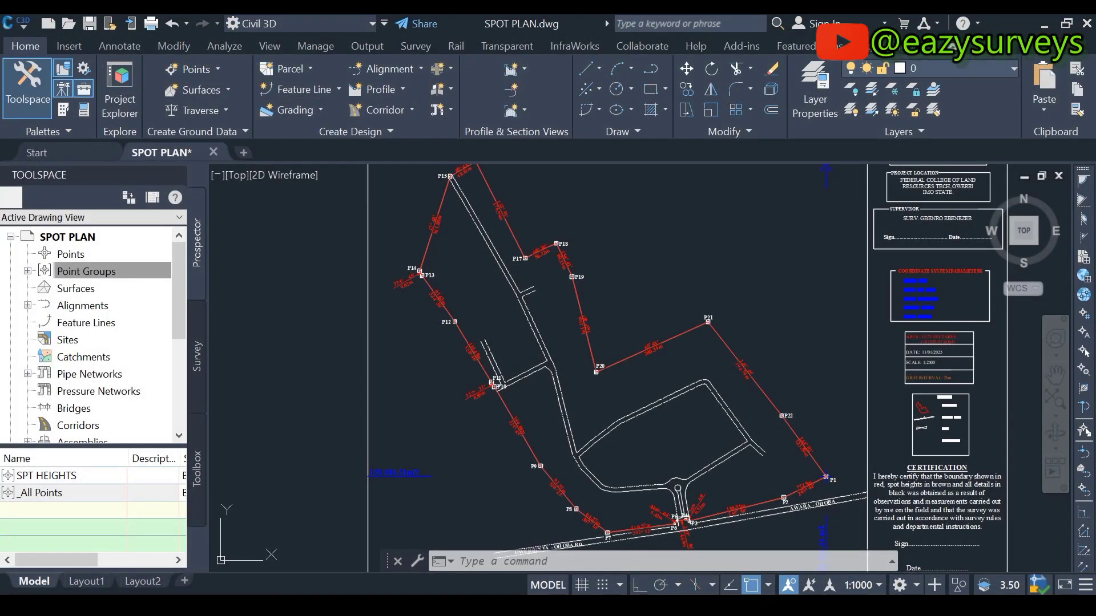
- Open the Import Points dialog from the Prospector Points collection's Create Points toolbar
click(71, 255)
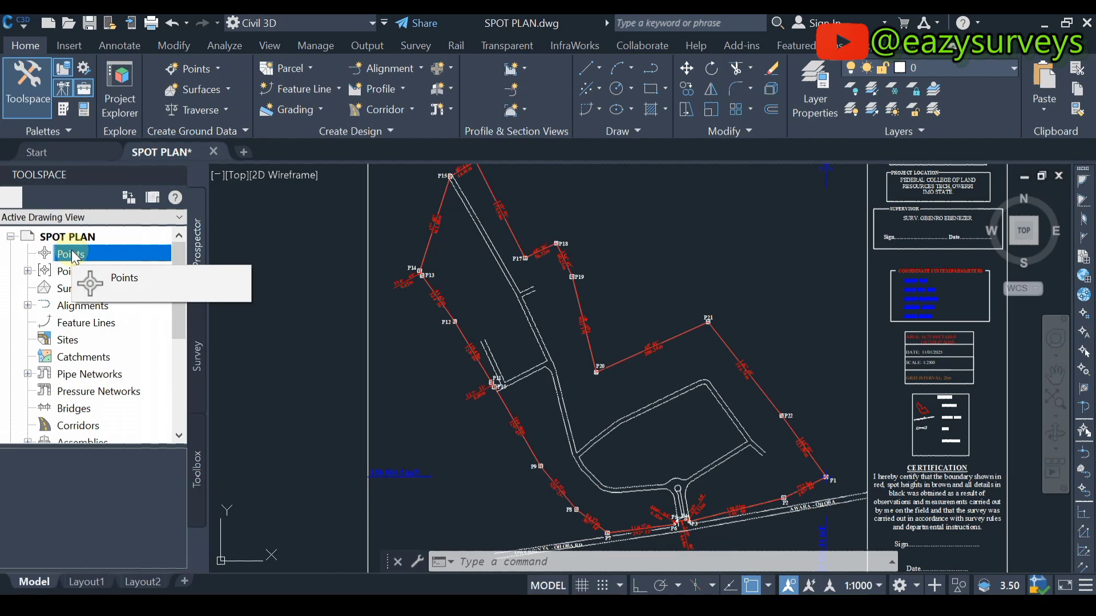
right_click(74, 256)
click(121, 262)
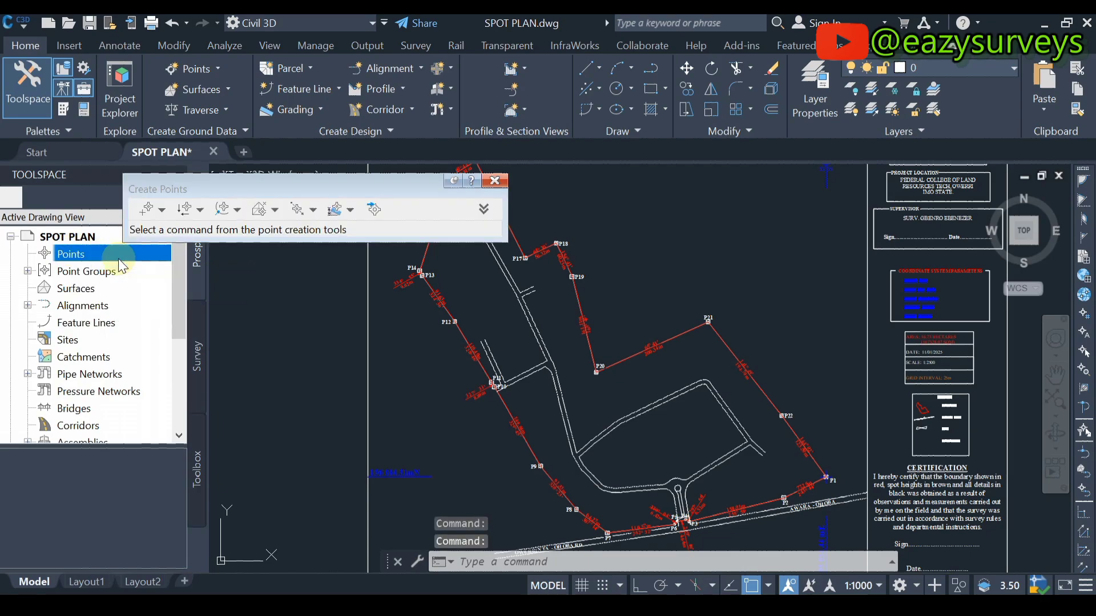
click(372, 211)
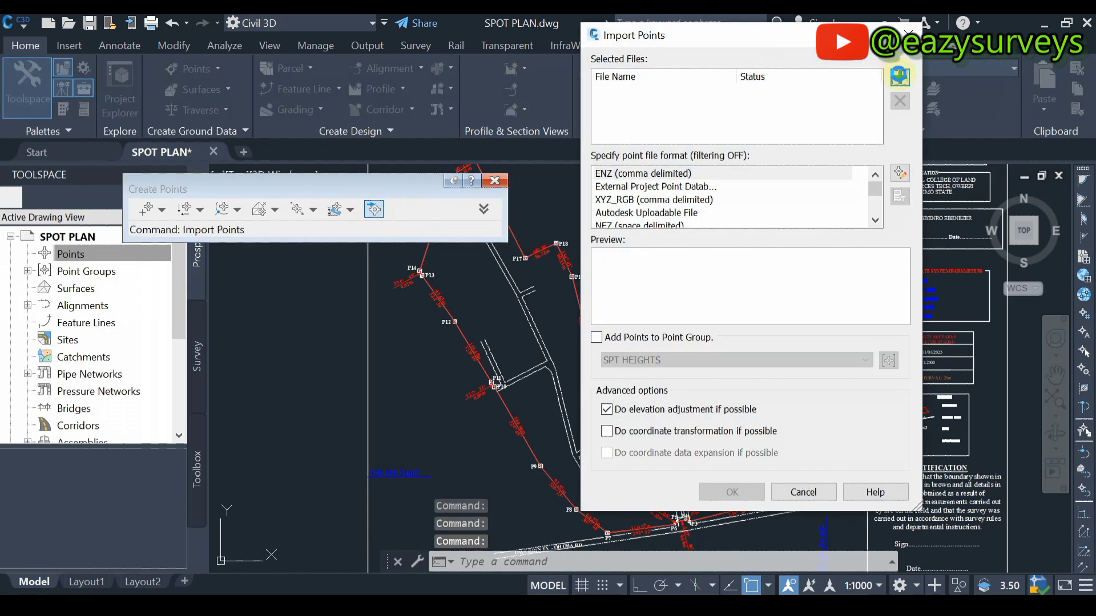
- Add YT_SPOT HEIGHTS.csv from Desktop > FOLDERS > YOUTUBE as the source file
click(899, 74)
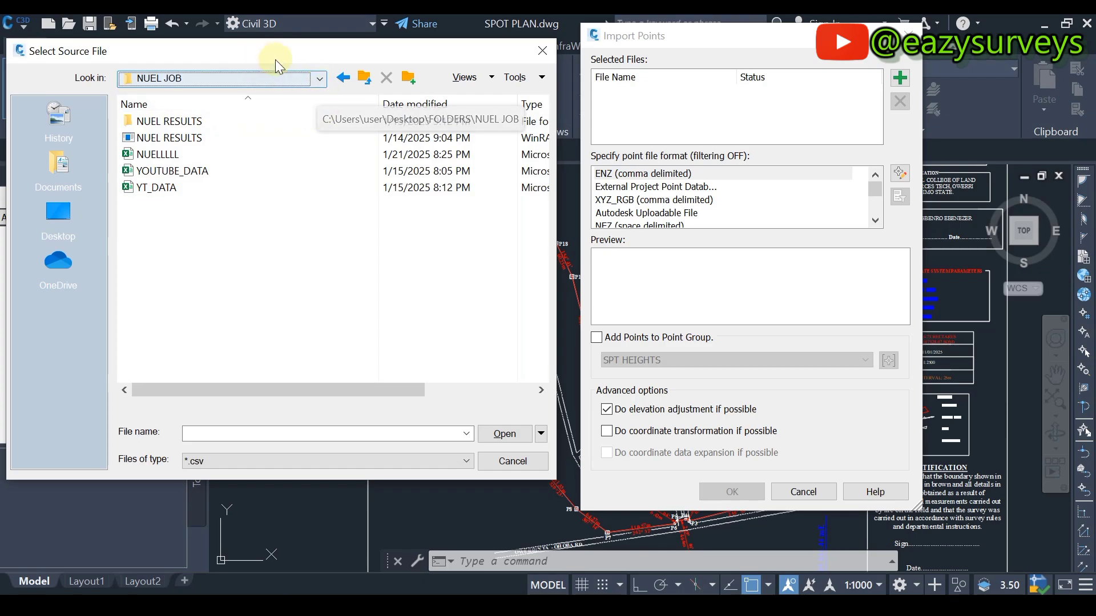
click(319, 79)
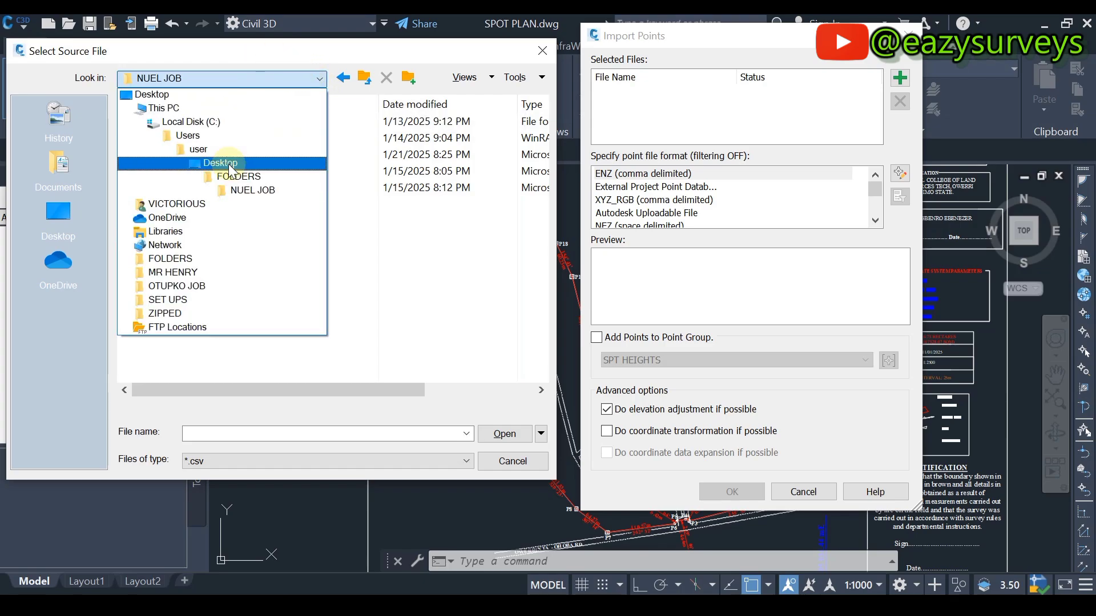
click(234, 176)
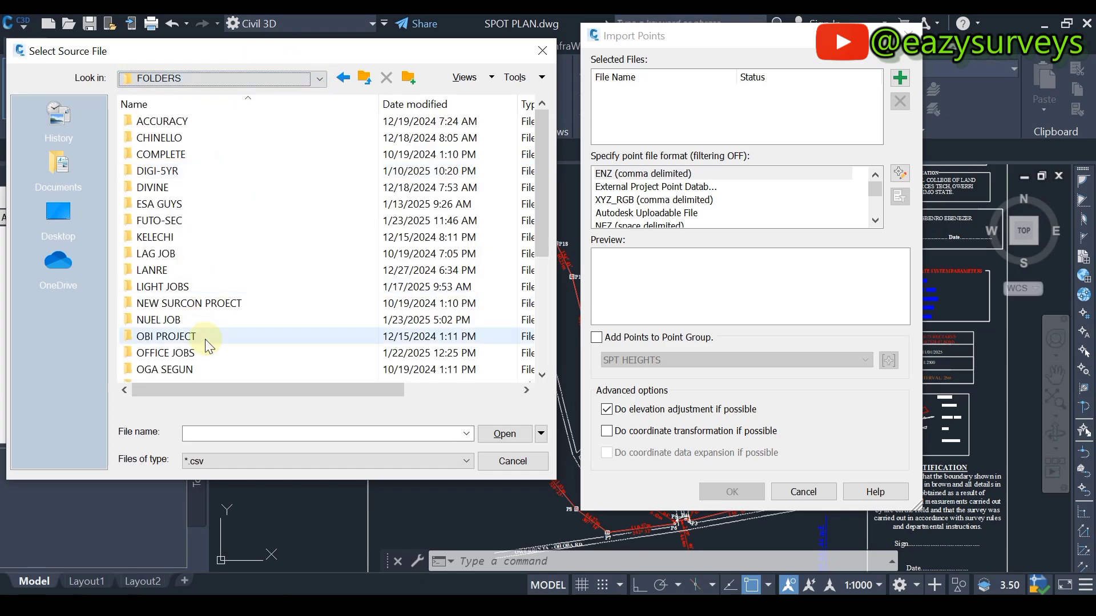
scroll(204, 340, down, 4)
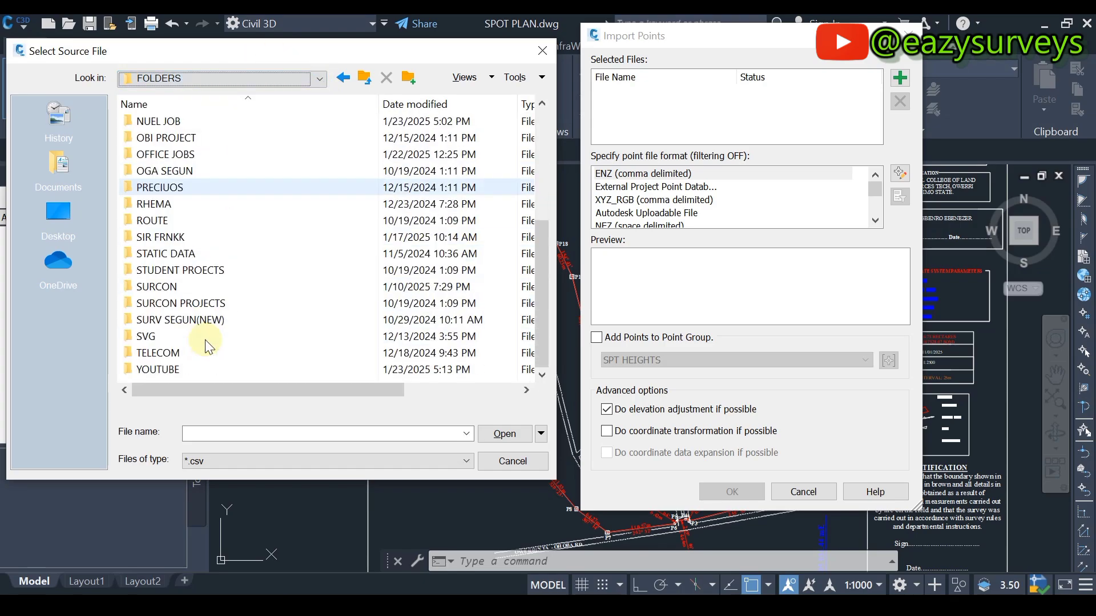
double_click(152, 369)
click(166, 223)
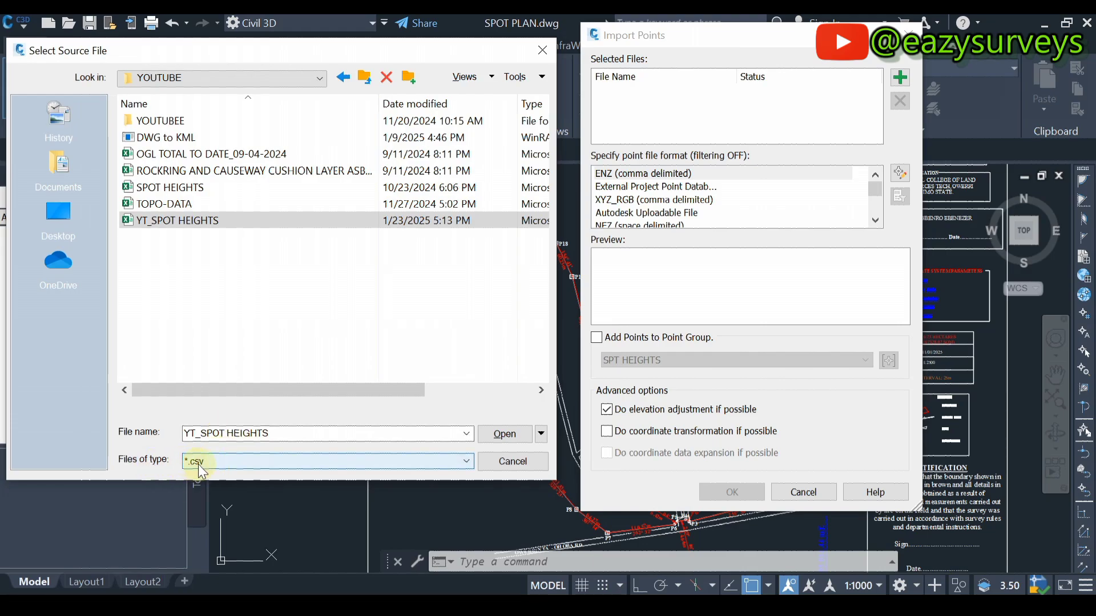
click(505, 434)
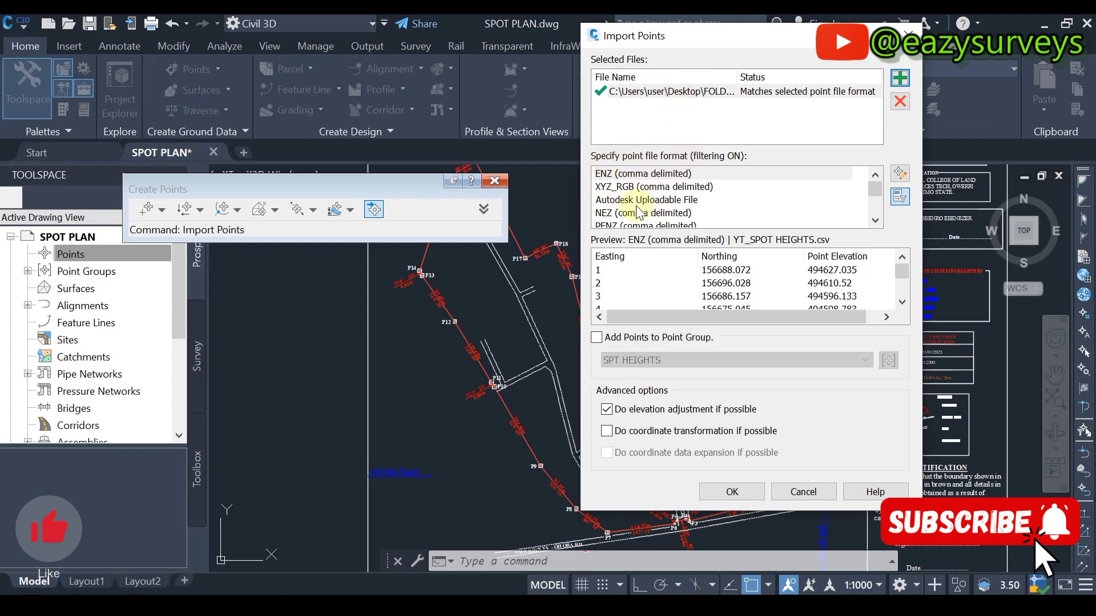
- Select the PNEZ (comma delimited) format and review the preview columns
scroll(623, 214, down, 2)
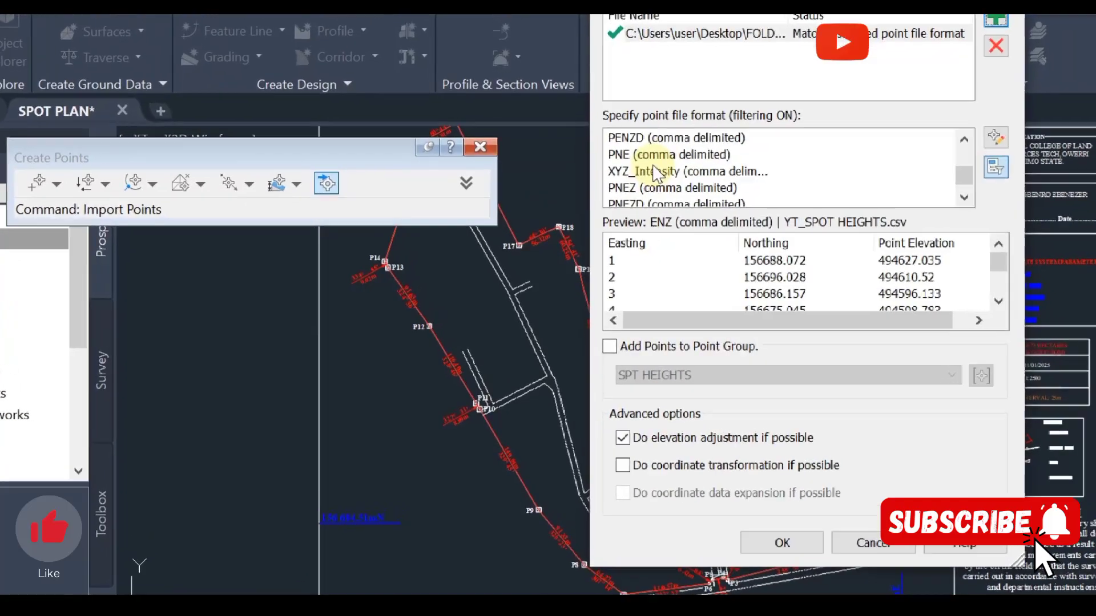
scroll(656, 171, up, 2)
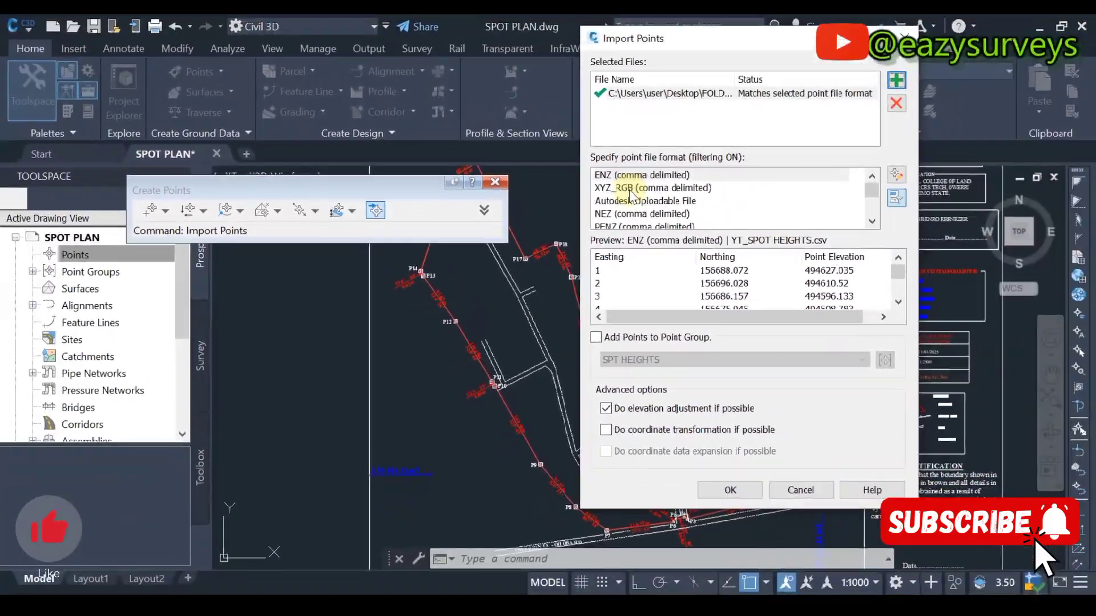
scroll(631, 196, down, 1)
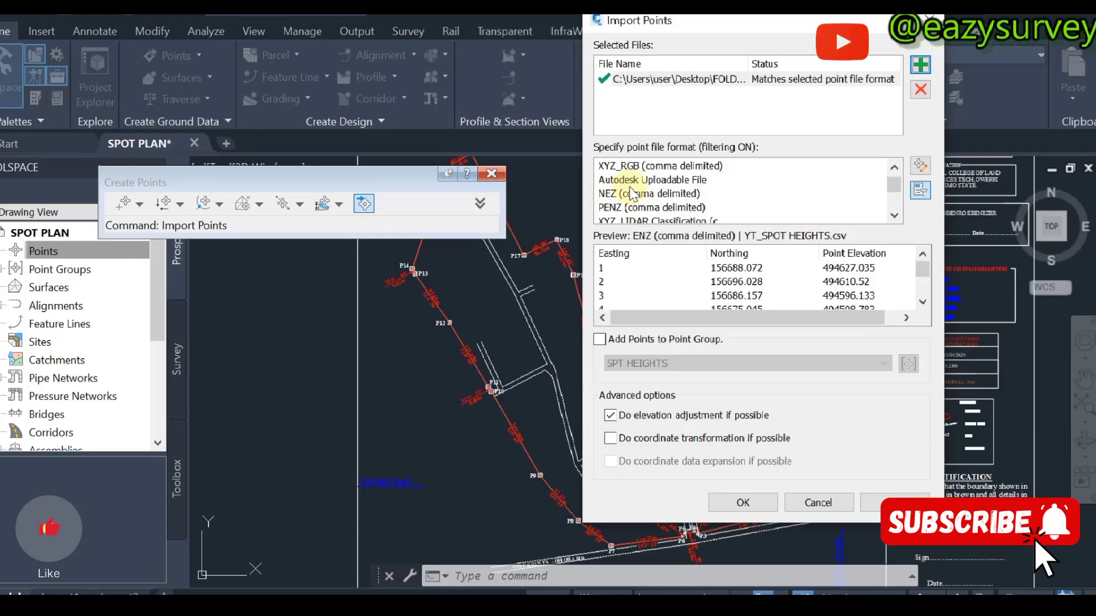
scroll(628, 200, down, 1)
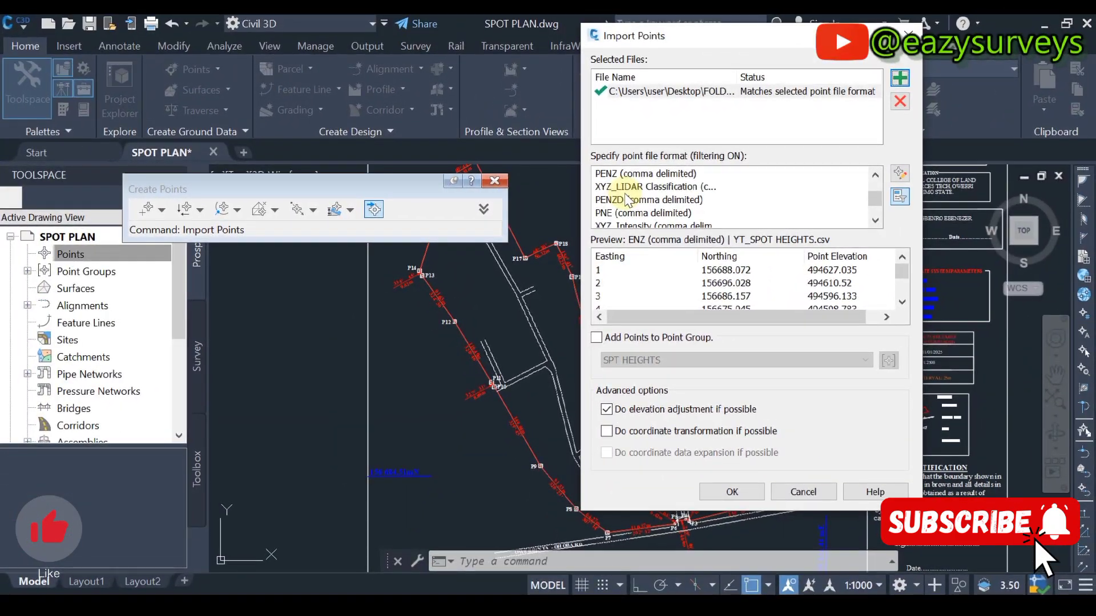
scroll(628, 200, up, 3)
scroll(627, 200, down, 2)
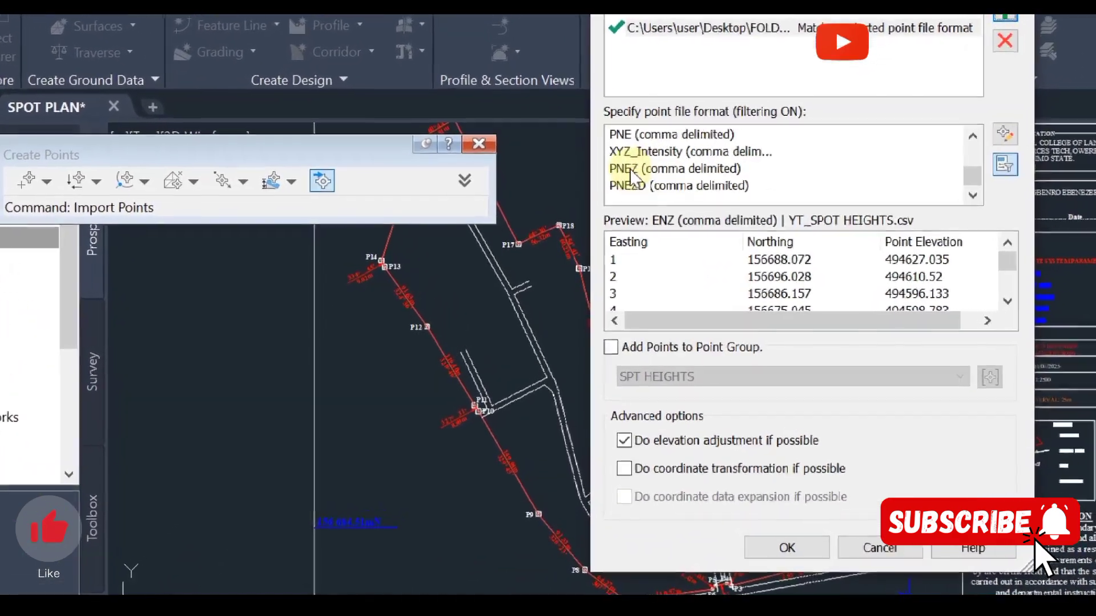
click(635, 176)
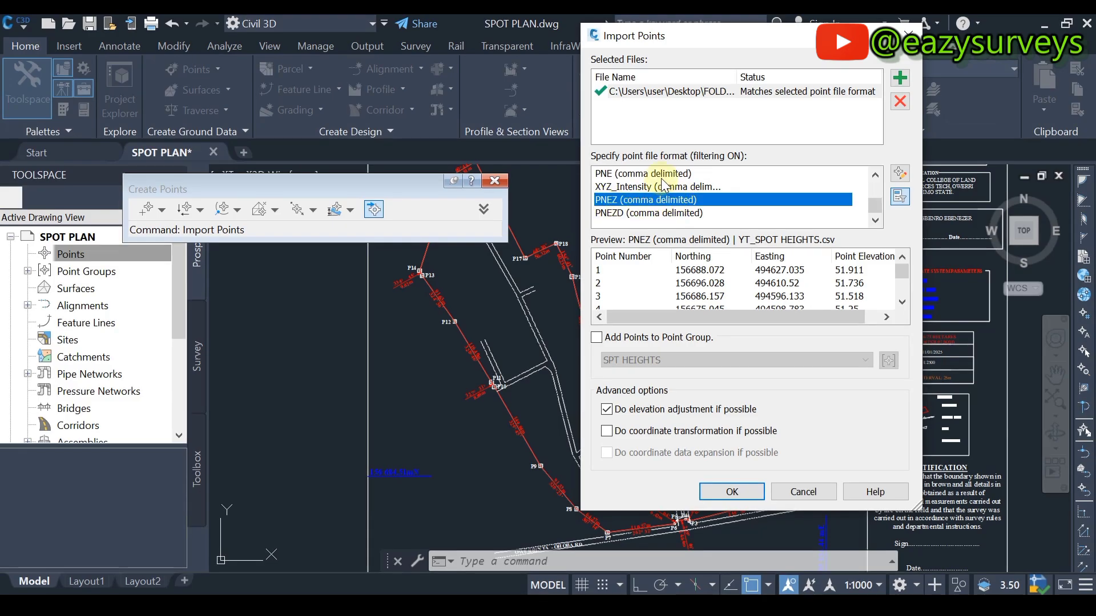
scroll(662, 184, up, 3)
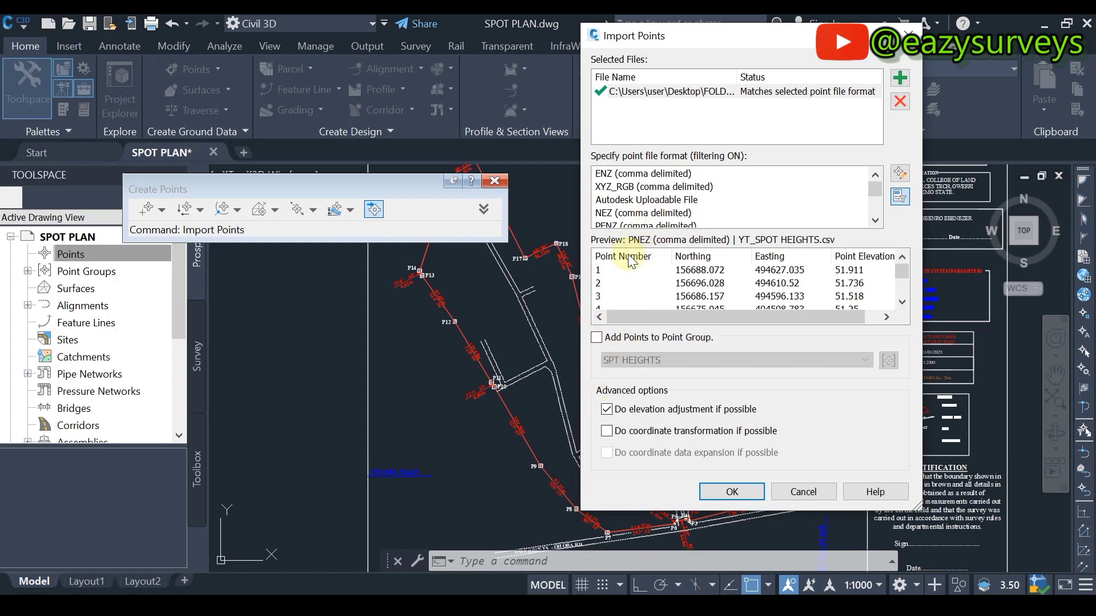
scroll(649, 198, down, 3)
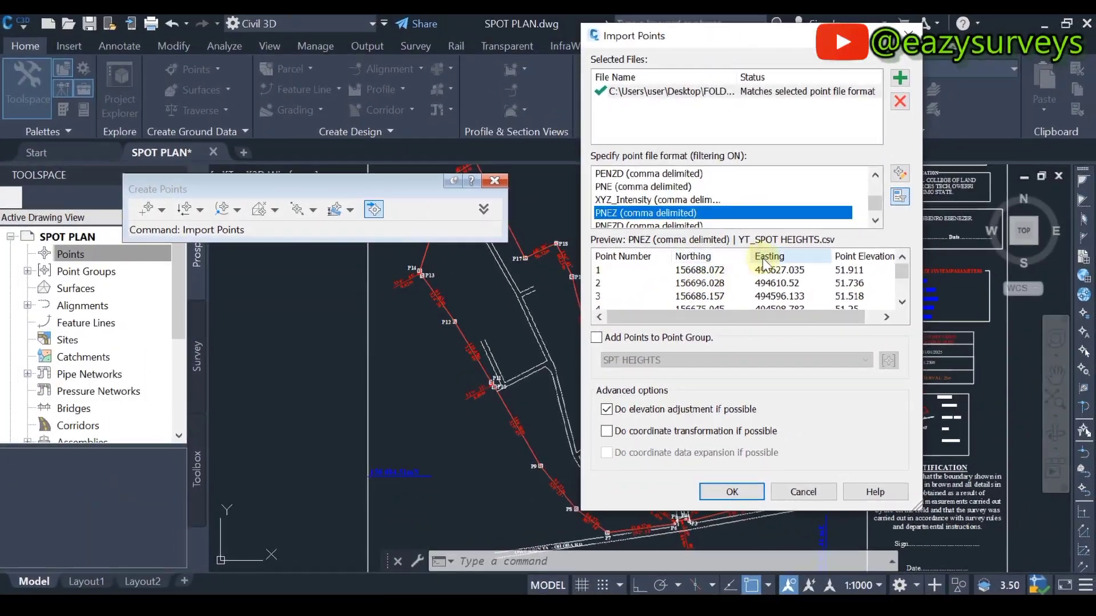
- Compare the PENZD (comma delimited) format, then return to PNEZ (comma delimited)
click(887, 317)
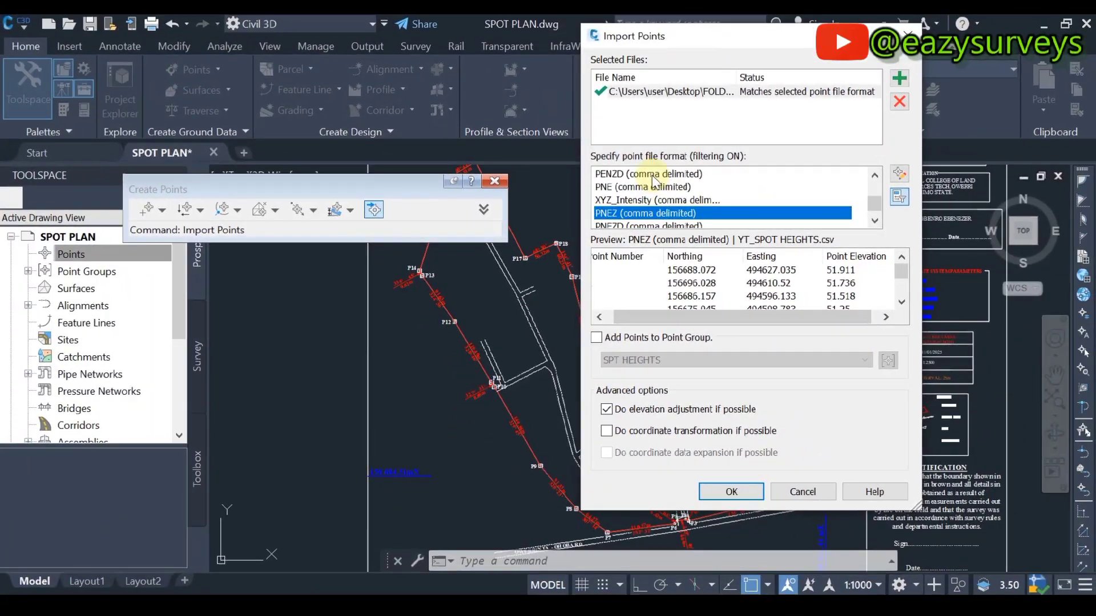
click(652, 175)
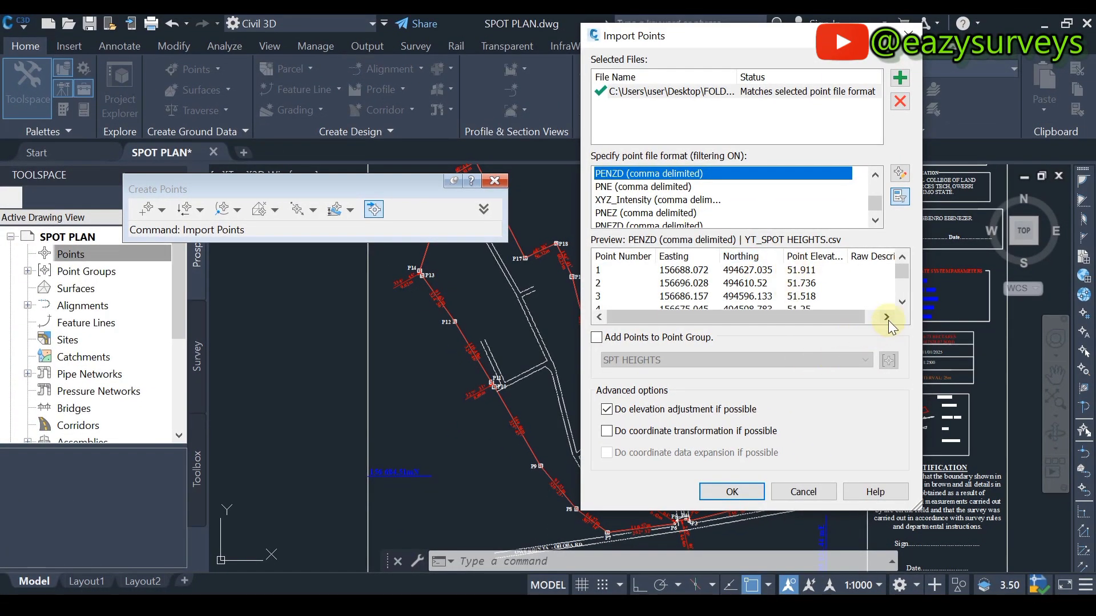
click(887, 319)
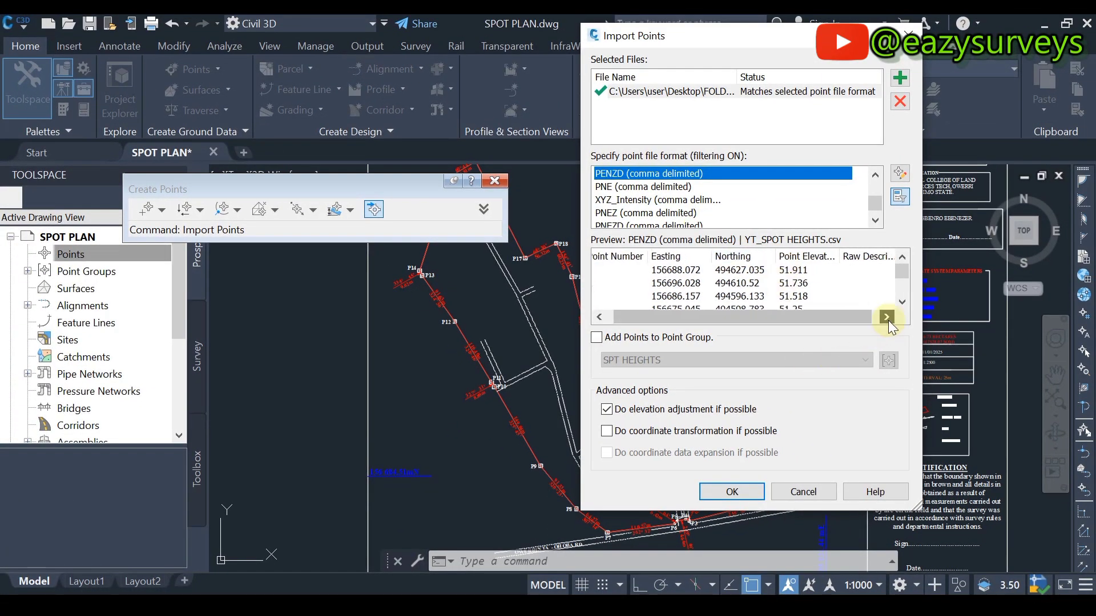
scroll(627, 217, down, 1)
click(619, 201)
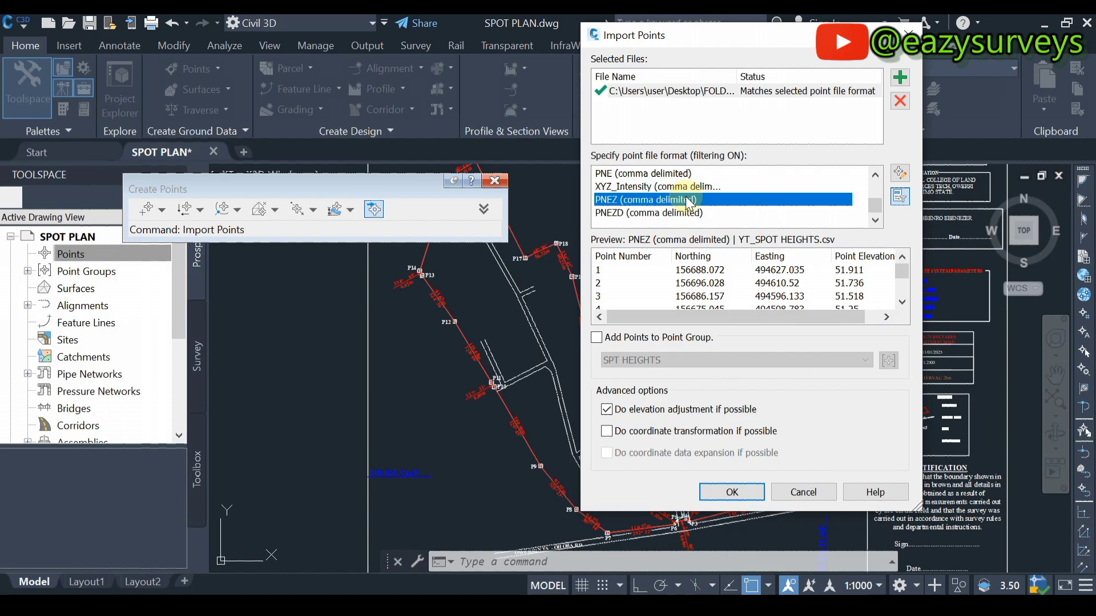
- Import the points with Add Points to Point Group ticked, targeting SPT HEIGHTS
click(597, 337)
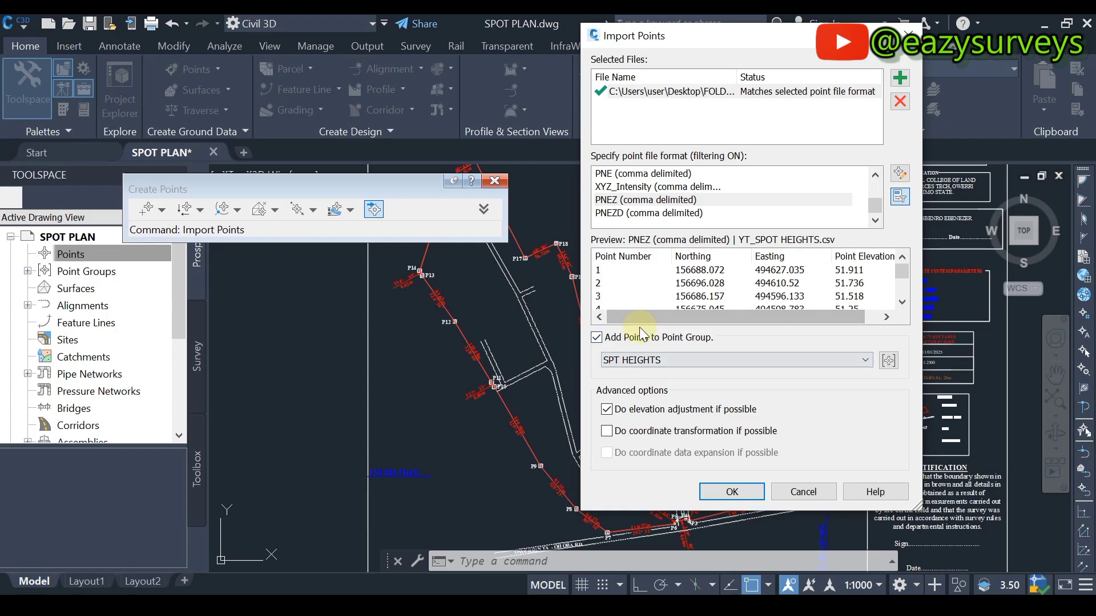
click(733, 492)
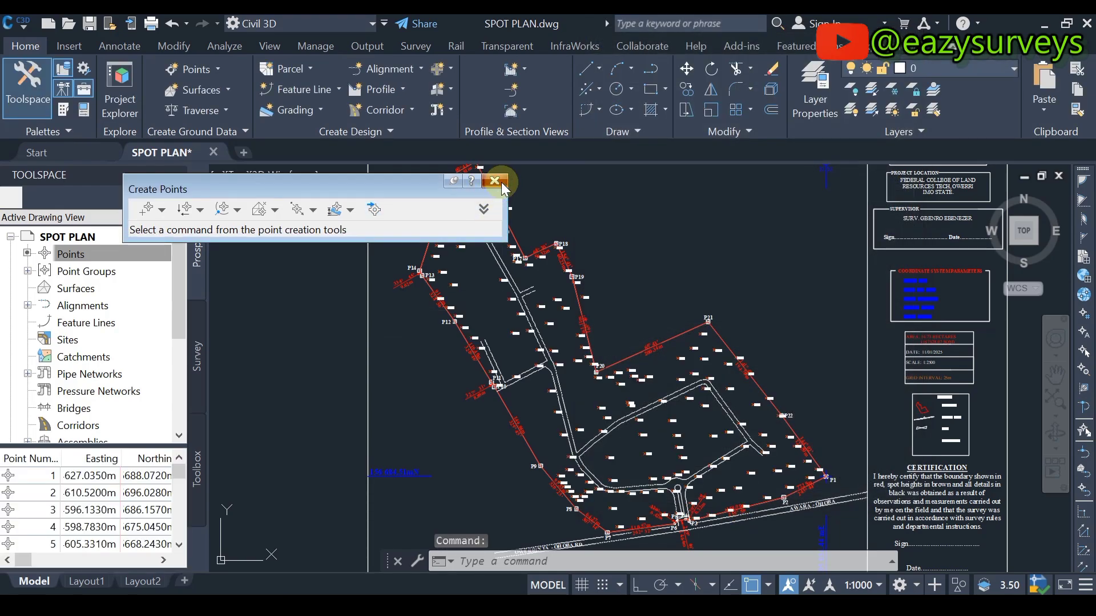
- Close the Create Points toolbar and zoom in to check elevation labels like 52.08 and 52.10
click(494, 181)
scroll(503, 298, up, 4)
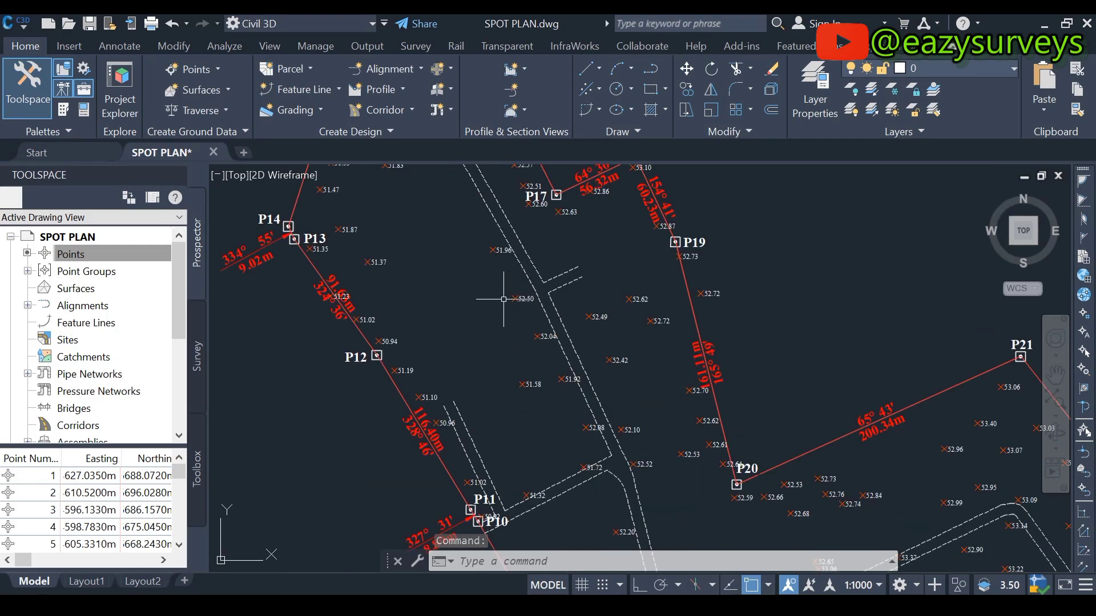
scroll(503, 299, up, 4)
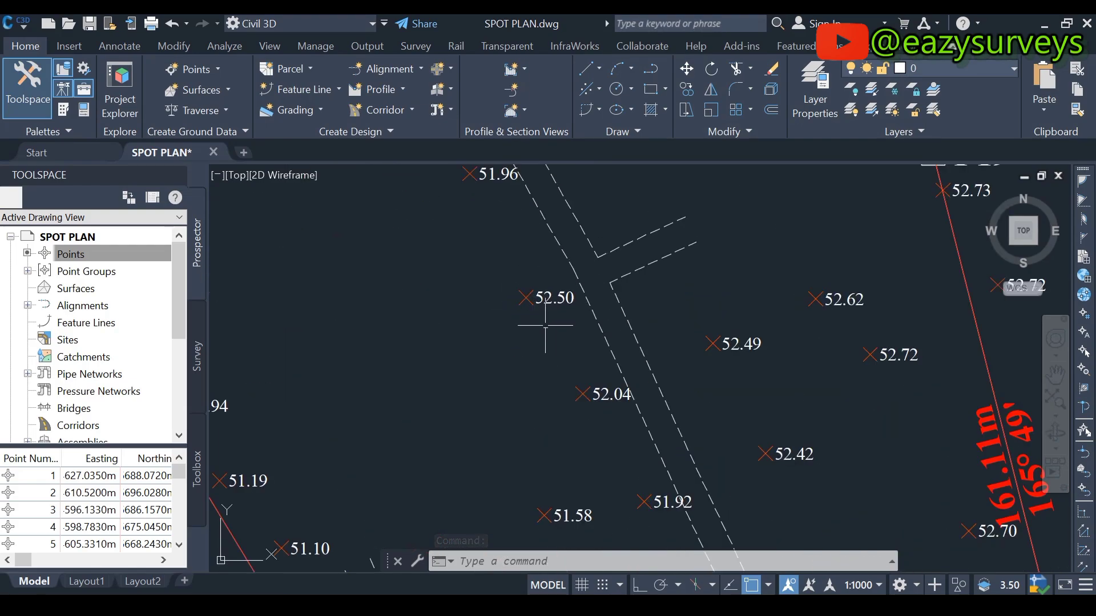
scroll(581, 355, down, 4)
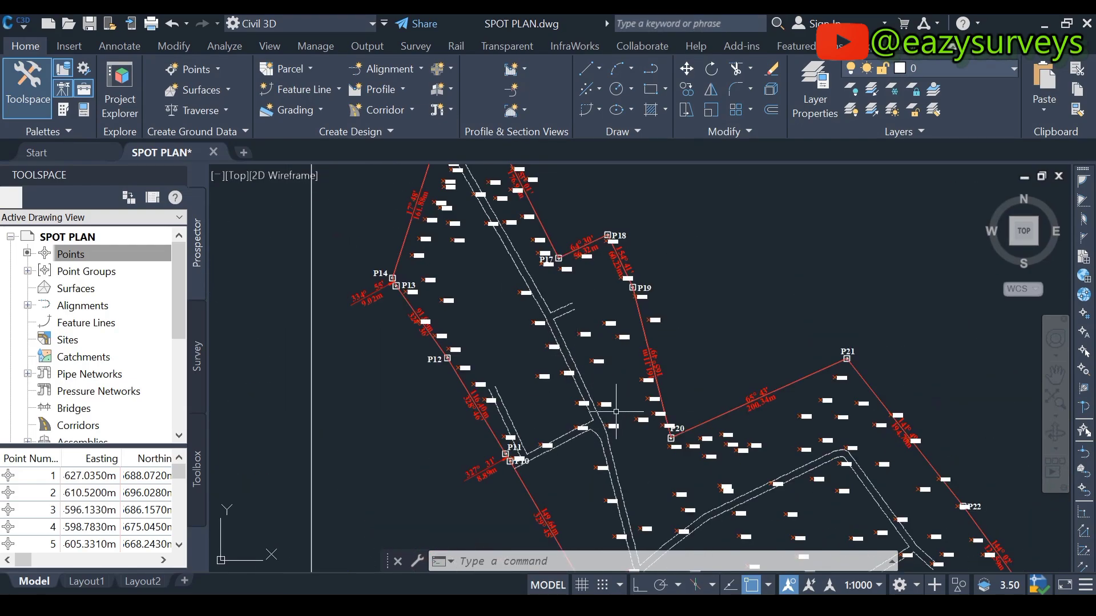
scroll(581, 403, up, 6)
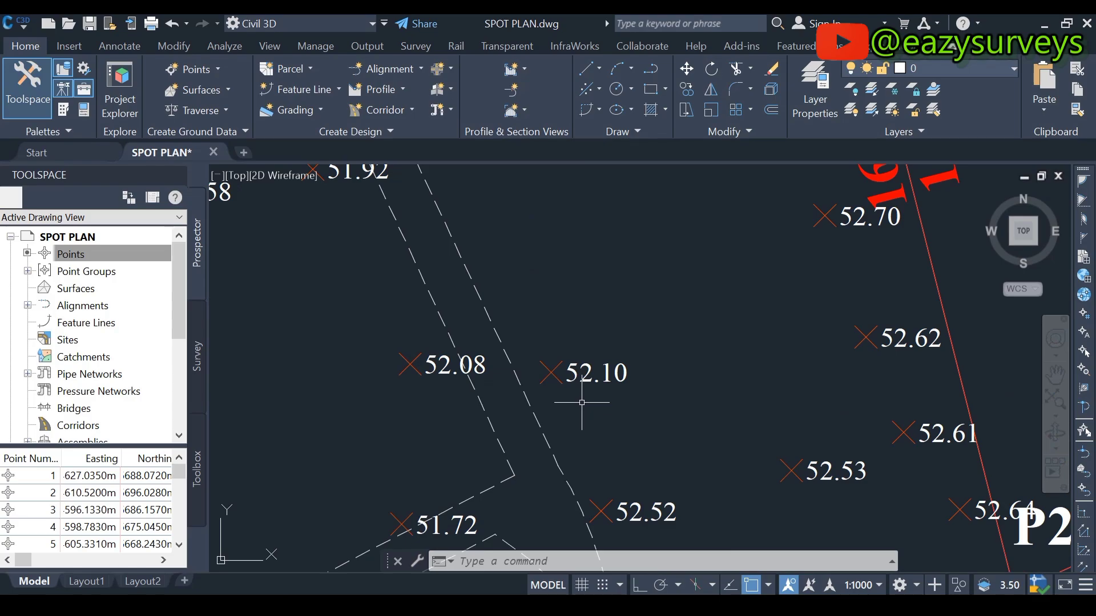
scroll(583, 388, up, 4)
scroll(565, 368, down, 2)
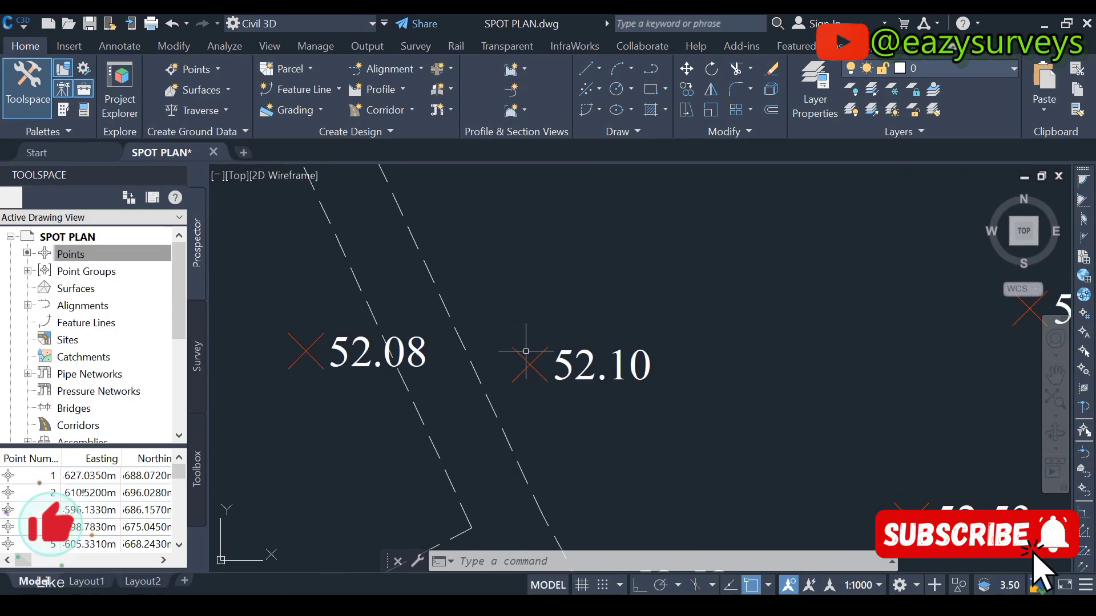
scroll(525, 365, up, 2)
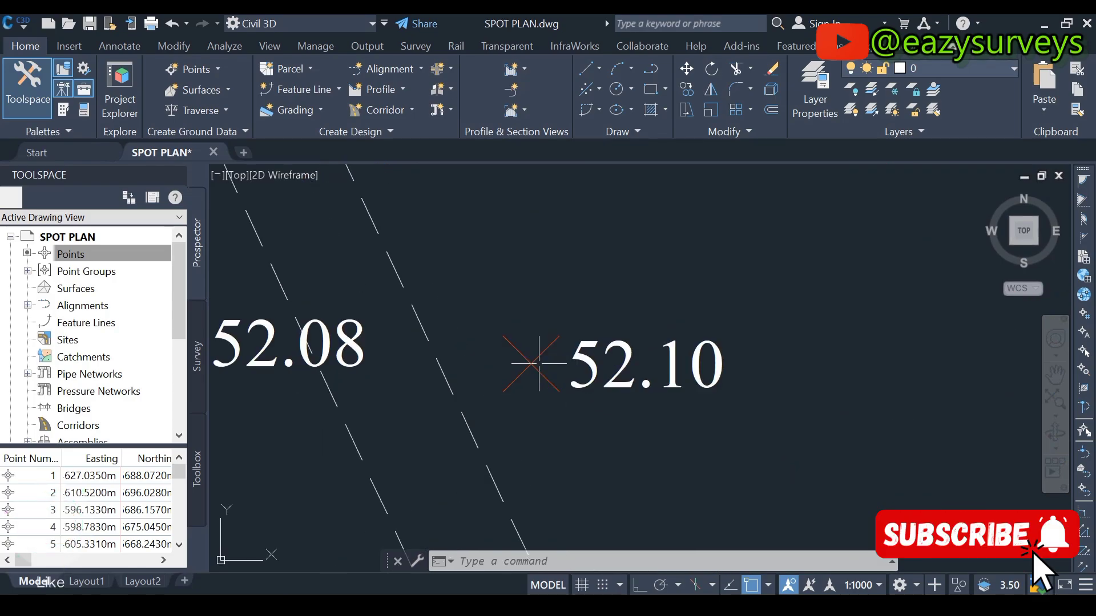
scroll(531, 370, up, 2)
scroll(536, 372, down, 2)
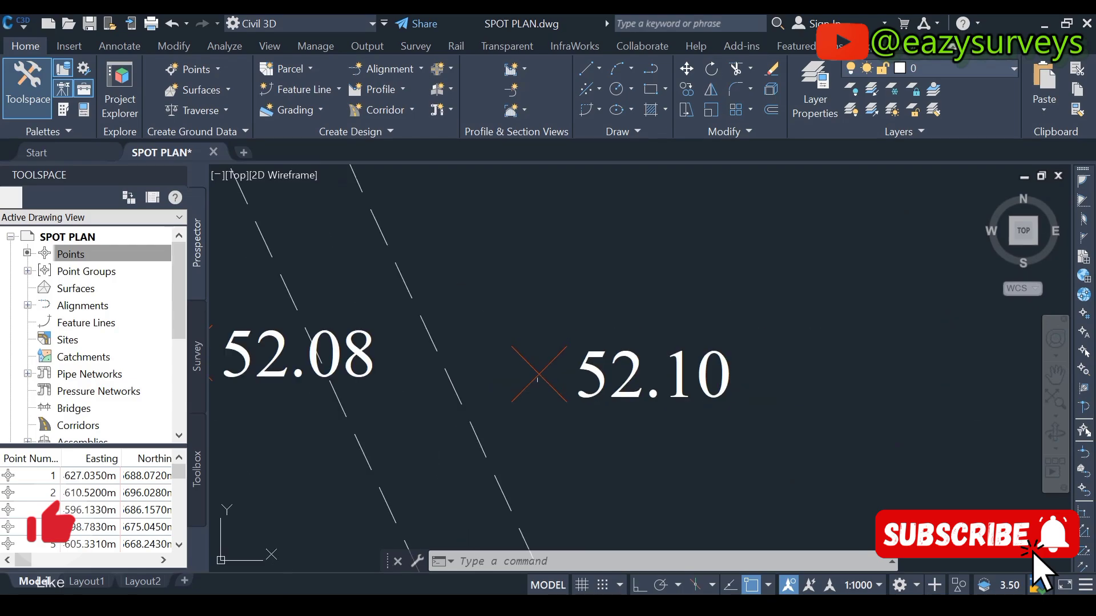
scroll(533, 371, up, 2)
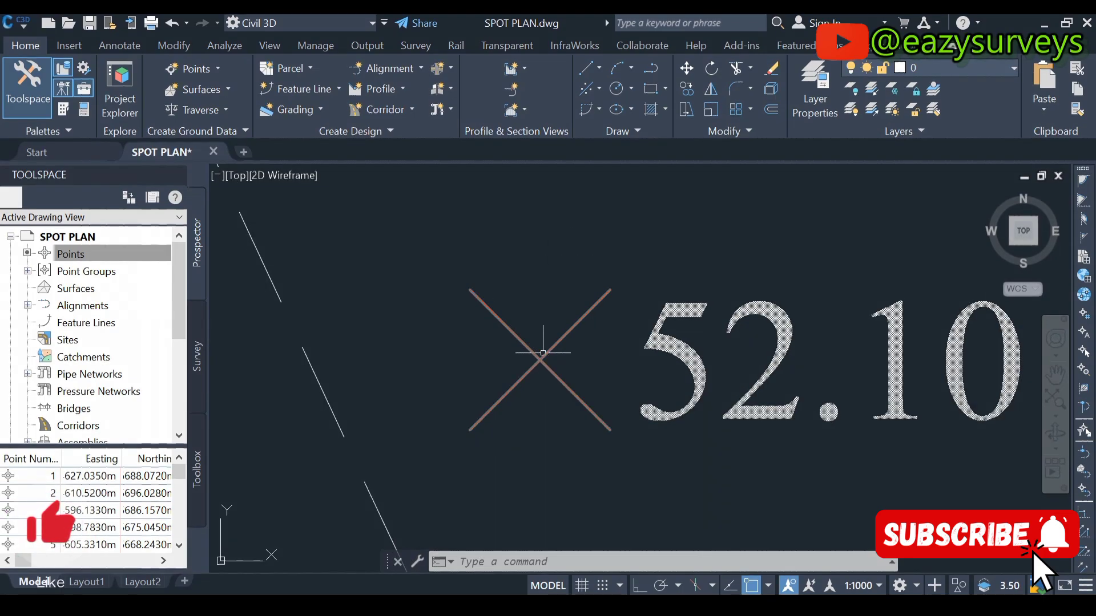